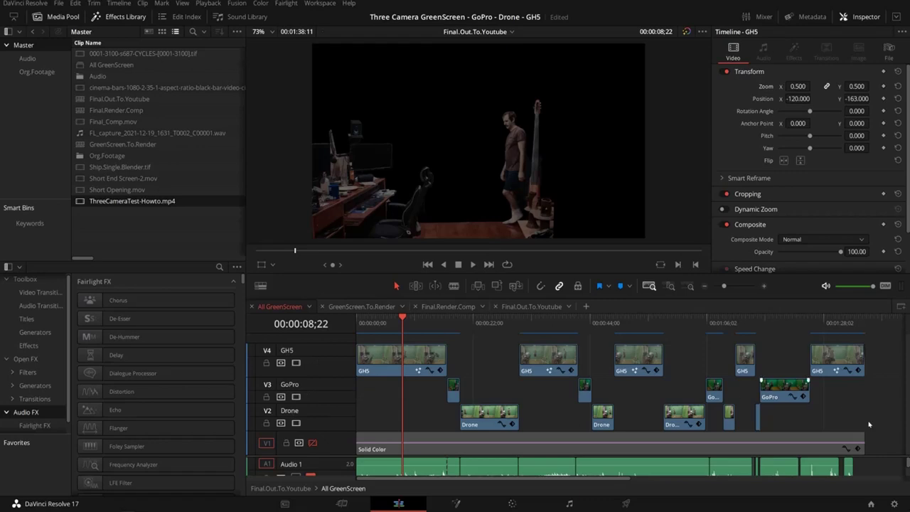
pyautogui.moveTo(869, 424); pyautogui.dragTo(442, 378)
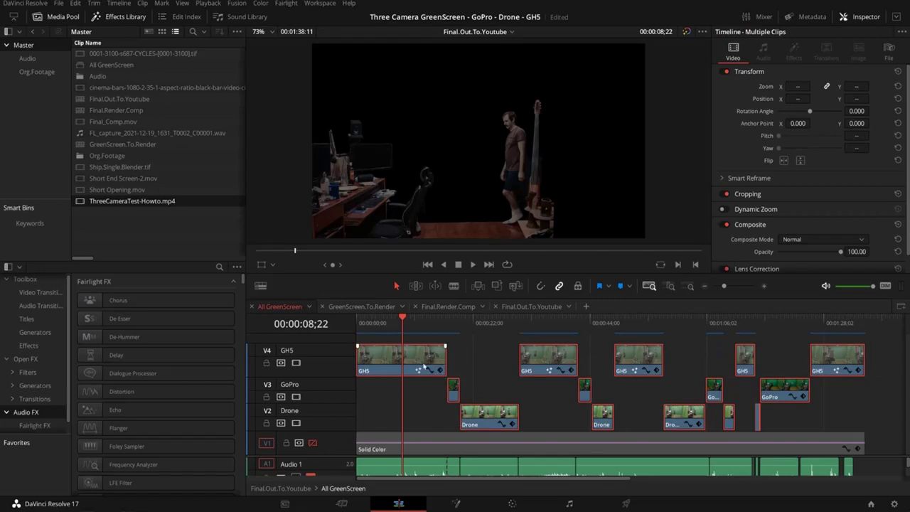
pyautogui.rightClick(425, 366)
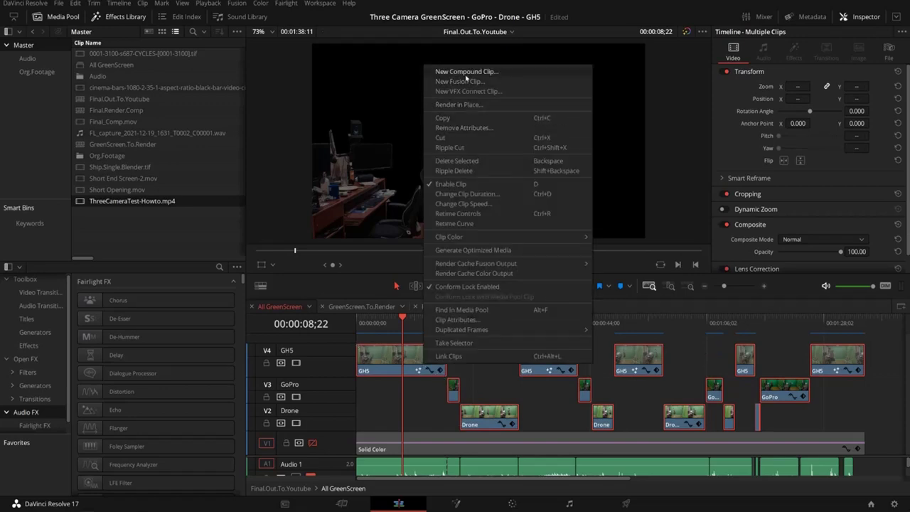
pyautogui.click(380, 364)
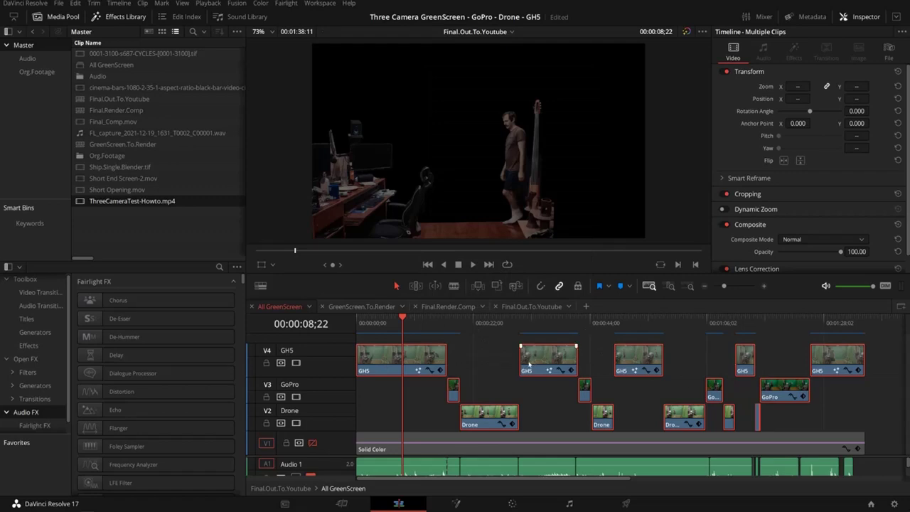
pyautogui.press('Left')
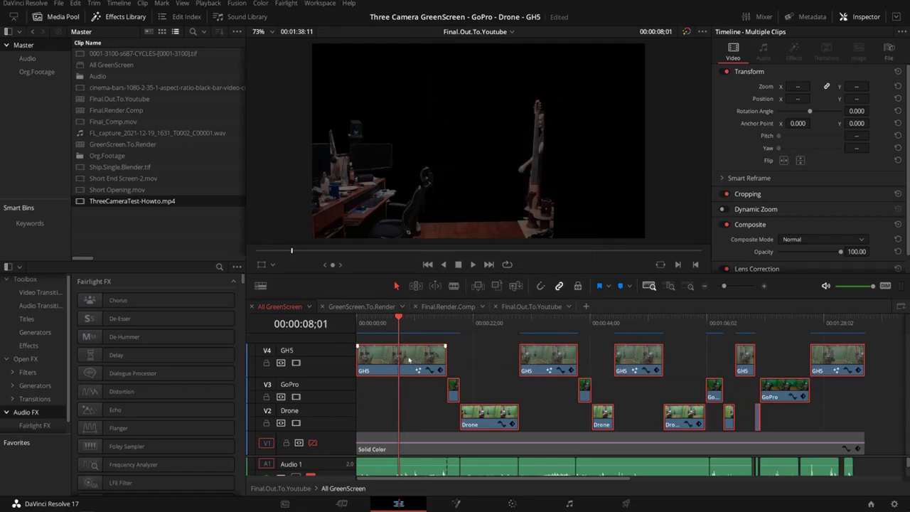
pyautogui.click(409, 361)
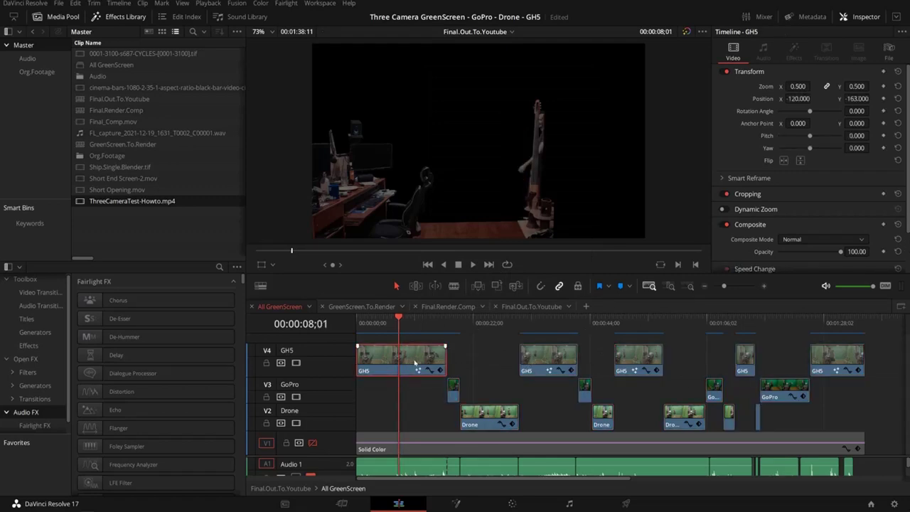
# On the Color page, select the green-screen mask node and toggle the grade bypass off and on
pyautogui.click(512, 503)
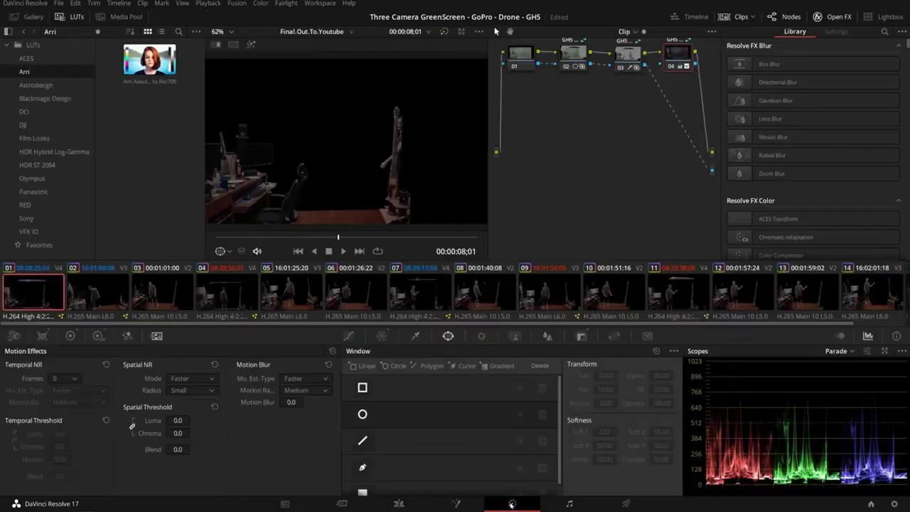
pyautogui.moveTo(602, 89); pyautogui.dragTo(579, 163, button='middle')
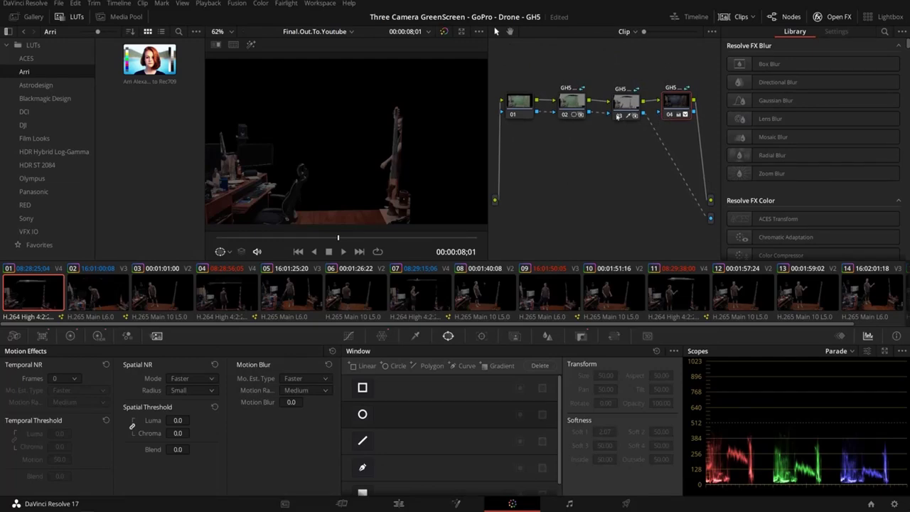
pyautogui.click(572, 101)
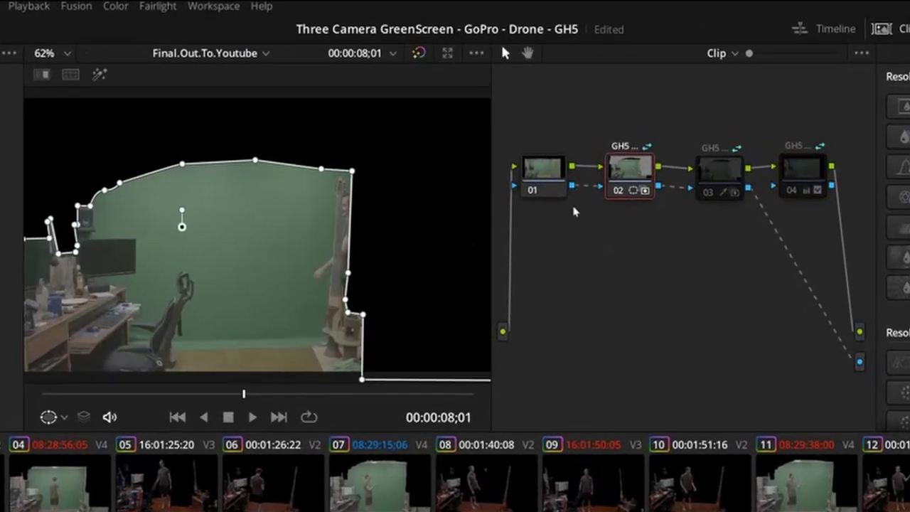
pyautogui.click(418, 54)
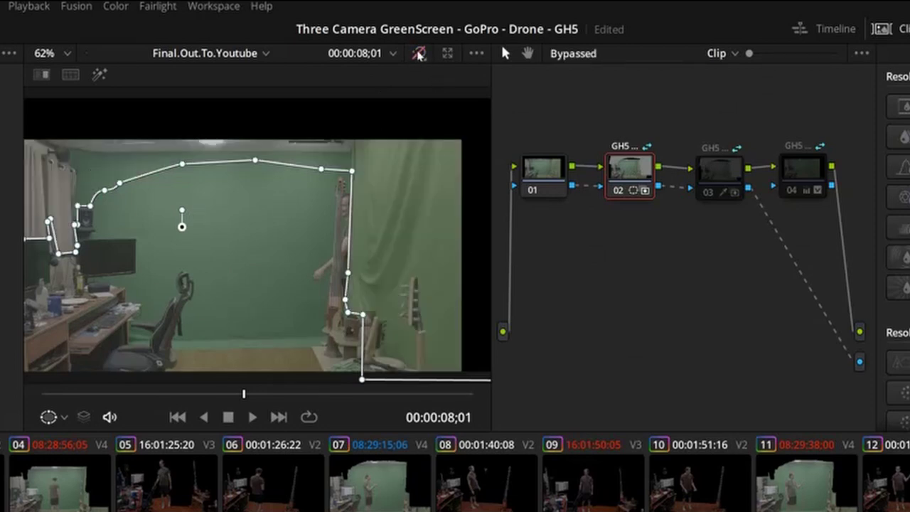
pyautogui.click(419, 54)
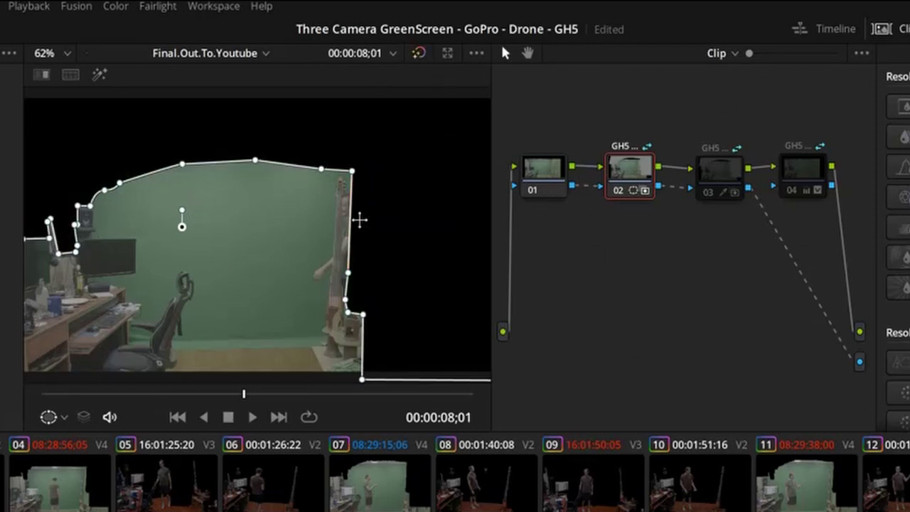
# Enable keying node 03 to remove the green screen, then return to the Edit page
pyautogui.click(716, 183)
pyautogui.click(703, 191)
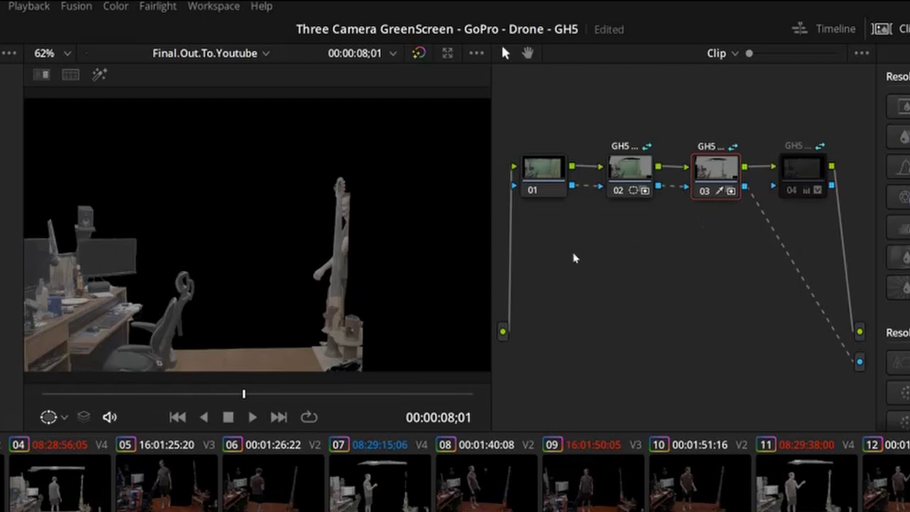
pyautogui.click(794, 171)
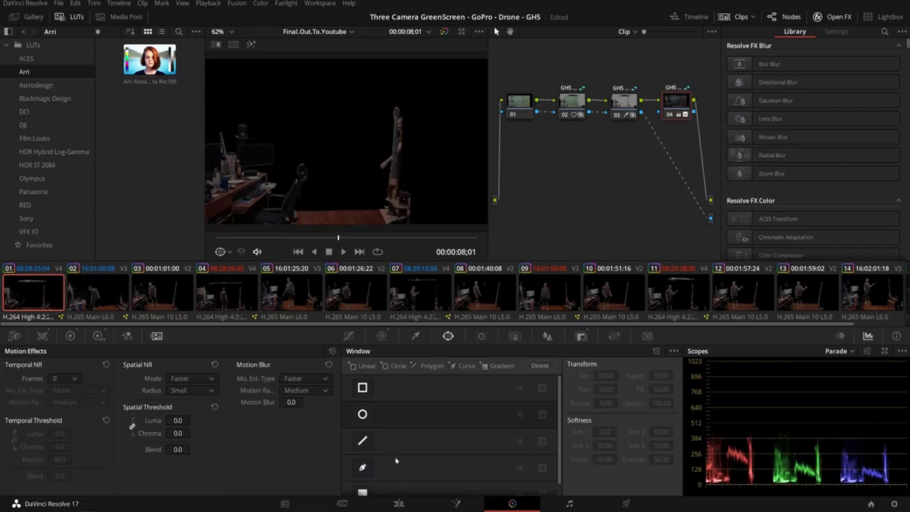
pyautogui.click(398, 503)
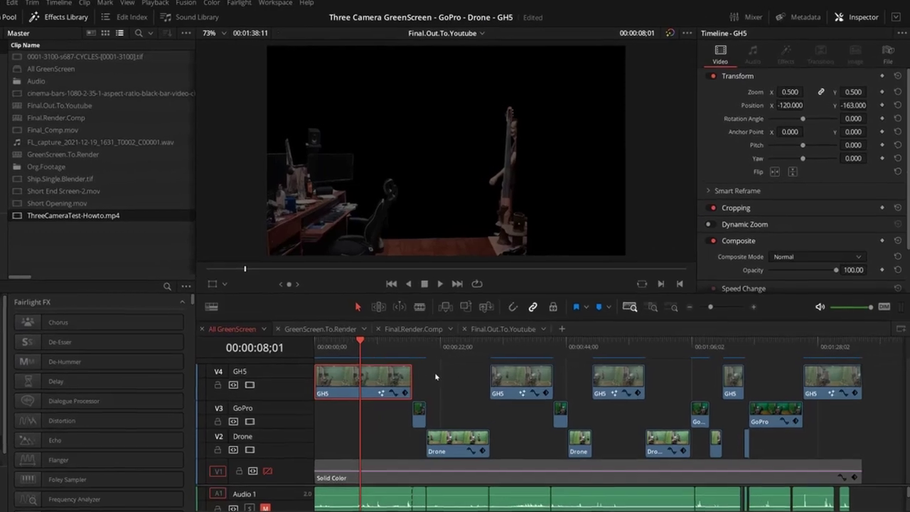
pyautogui.moveTo(341, 363); pyautogui.dragTo(369, 364)
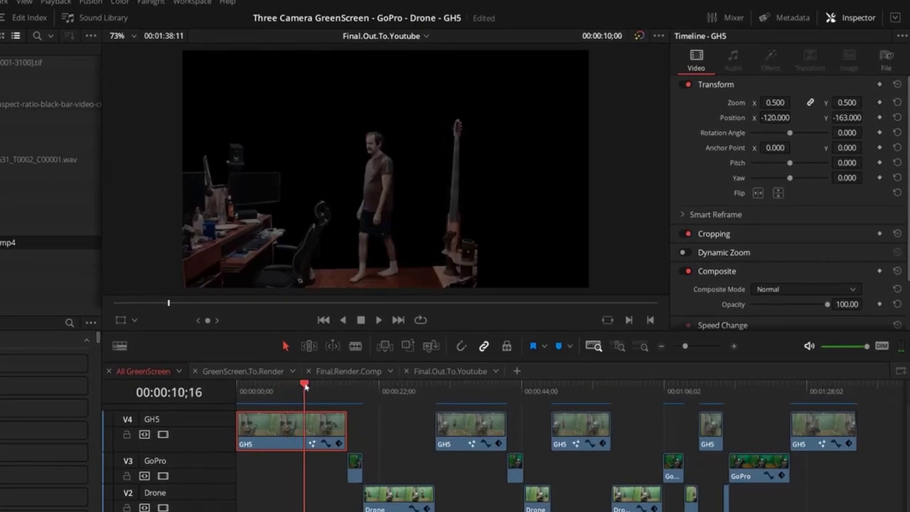
pyautogui.moveTo(325, 391); pyautogui.dragTo(393, 431)
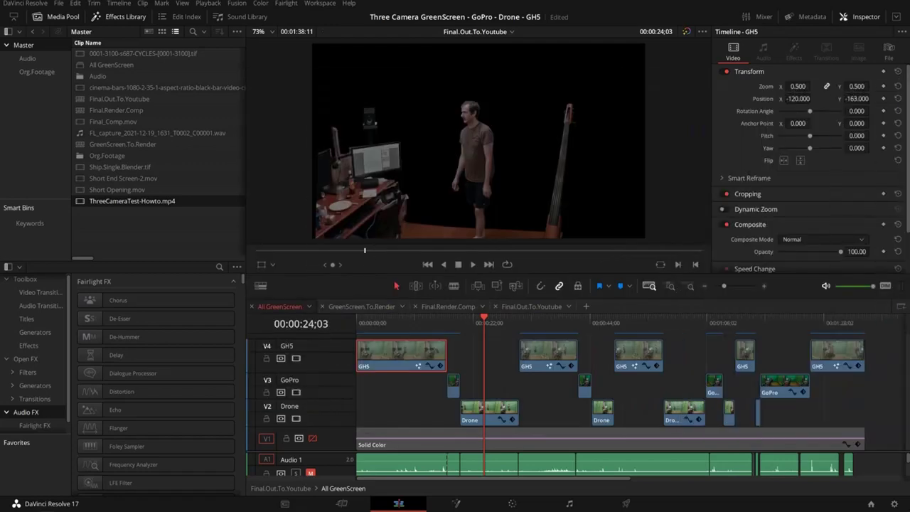
# Preview Ship.Single.Blender.tif in the source viewer, then switch to the GreenScreen.To.Render timeline
pyautogui.click(123, 234)
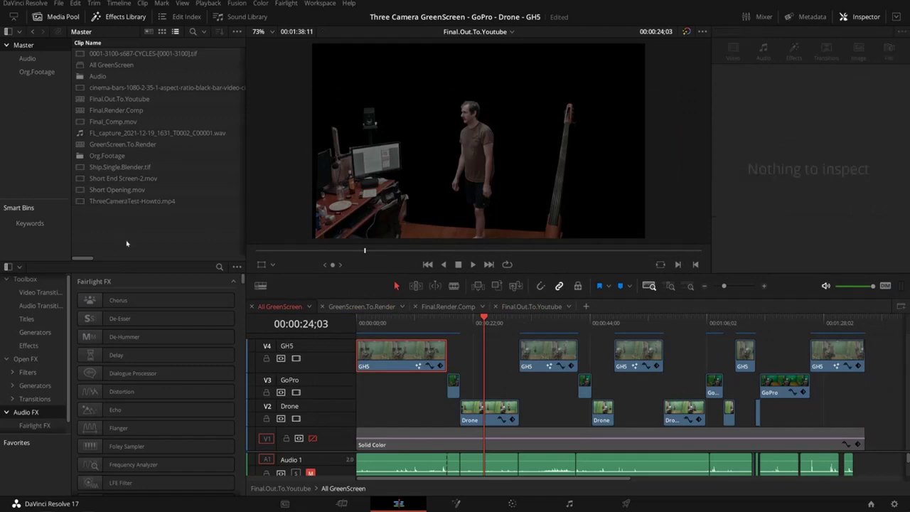
pyautogui.click(97, 169)
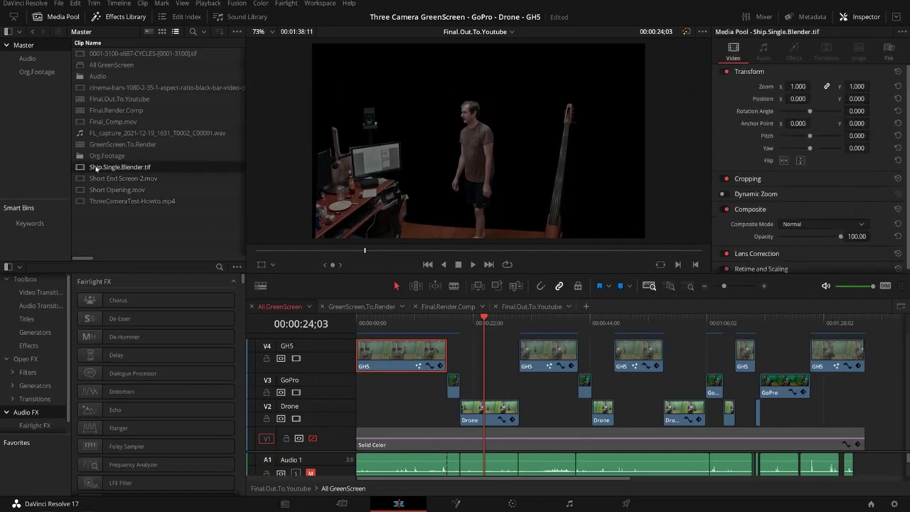
pyautogui.doubleClick(96, 168)
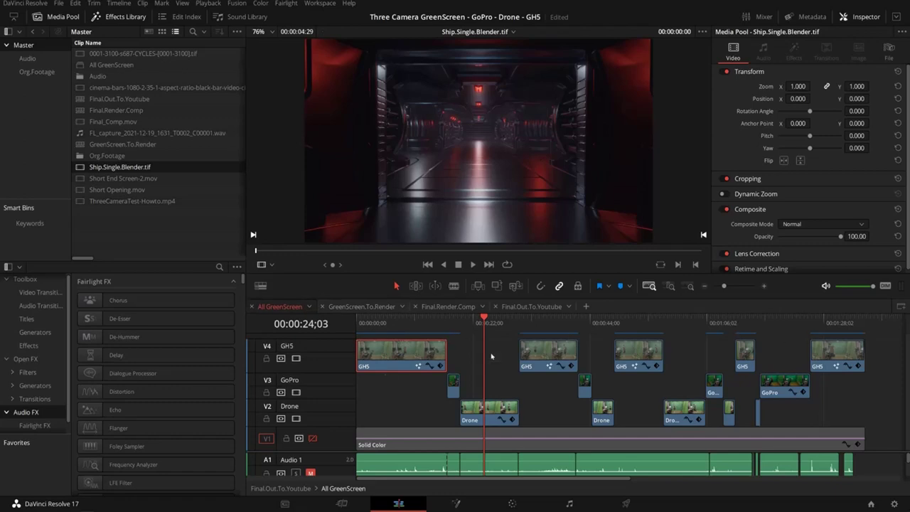
pyautogui.click(363, 308)
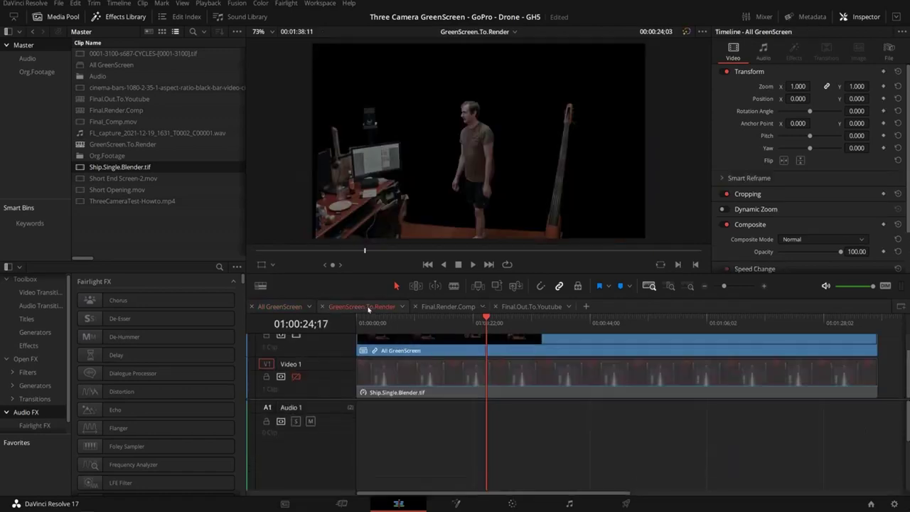
# Enable the V1 Ship.Single.Blender.tif track behind the All GreenScreen clip, then go to the Color page
pyautogui.scroll(1, 365, 353)
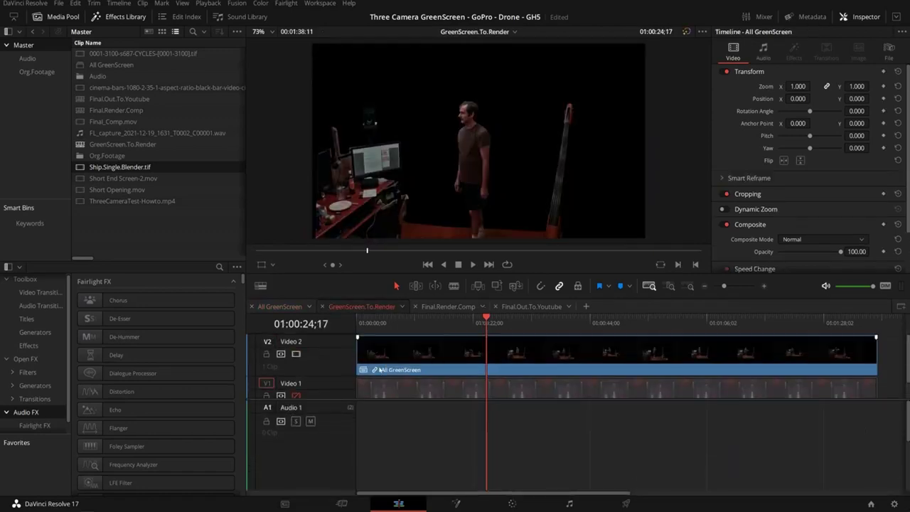
pyautogui.click(291, 307)
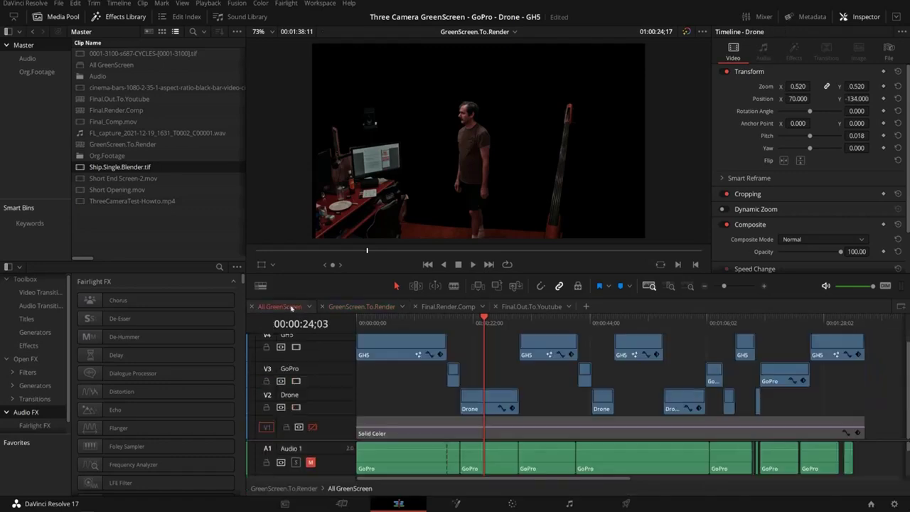
pyautogui.click(348, 307)
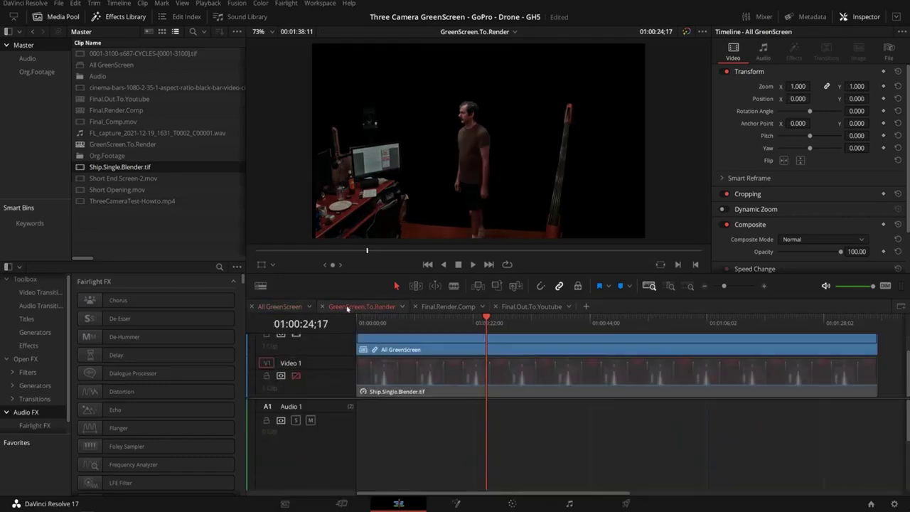
pyautogui.click(381, 375)
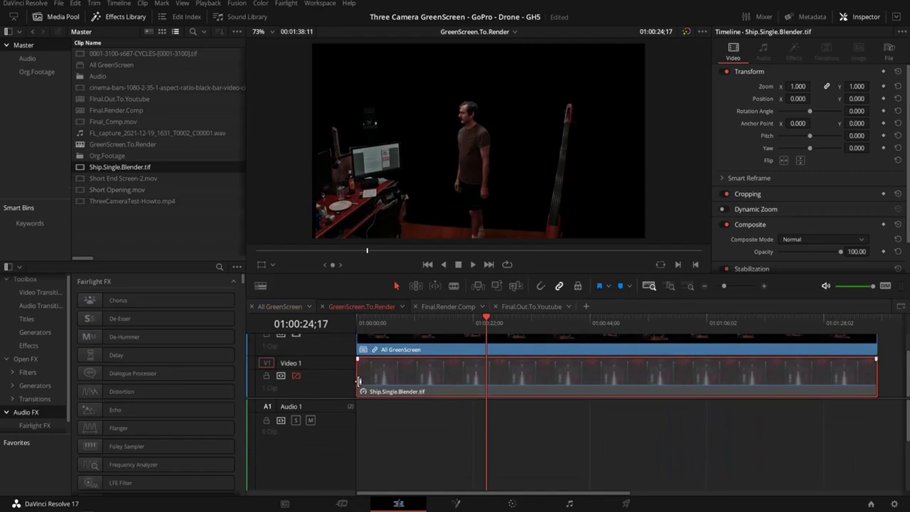
pyautogui.click(296, 375)
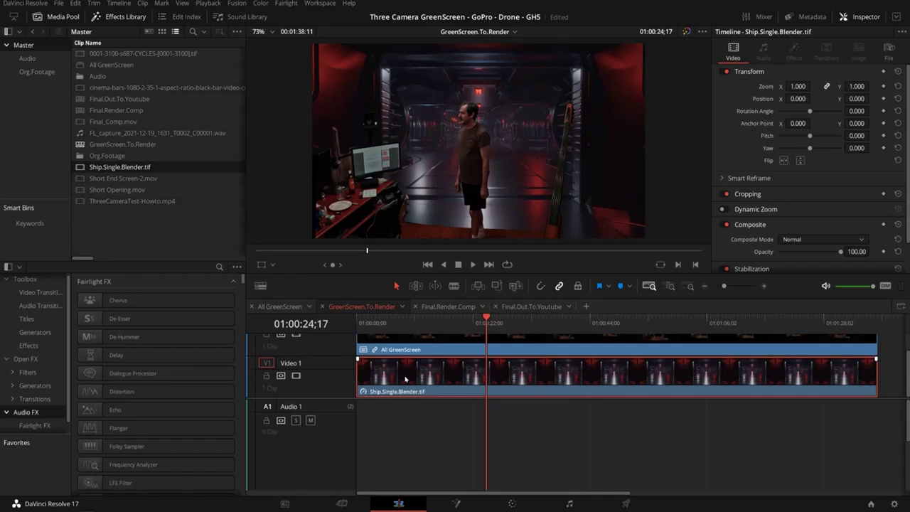
pyautogui.click(403, 349)
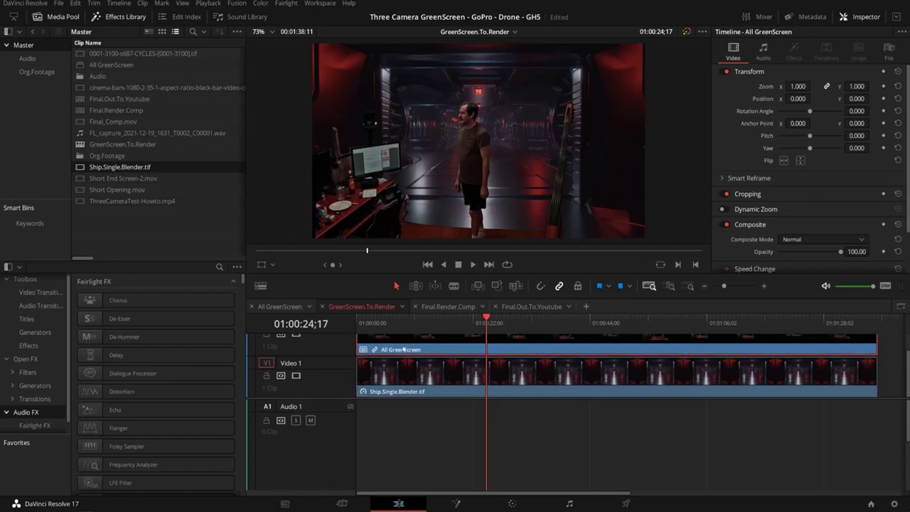
pyautogui.click(512, 504)
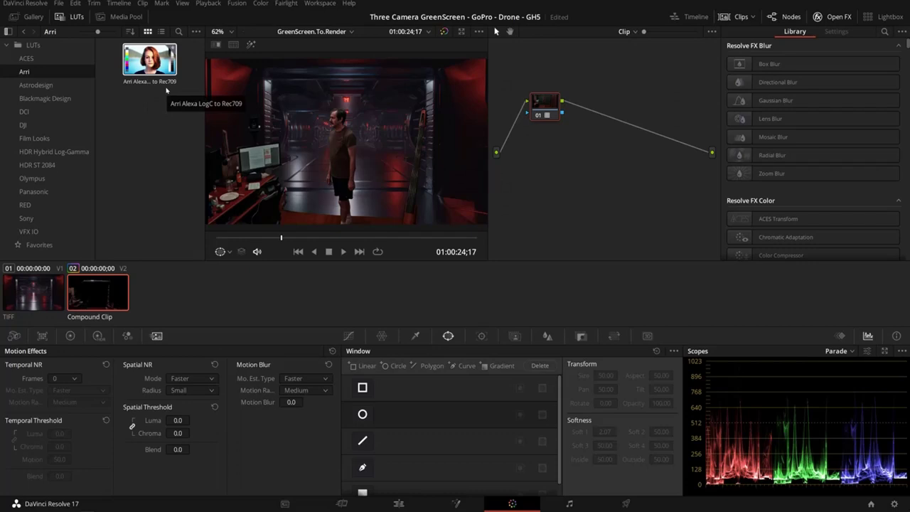
# Apply the Arri Alexa LogC to Rec709 LUT, then go back to the Edit page
pyautogui.moveTo(538, 117); pyautogui.dragTo(538, 117)
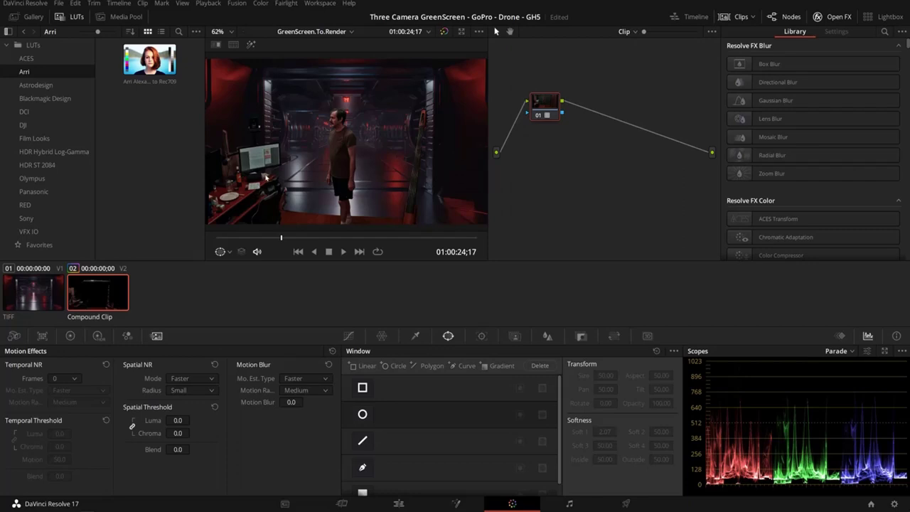
pyautogui.click(398, 504)
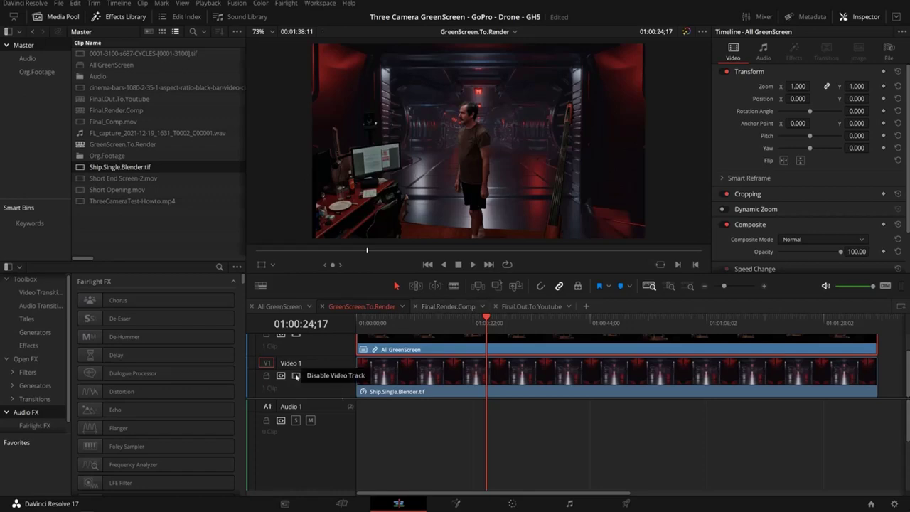
# Disable the V1 corridor track, scrub to check the key over black, and leave it disabled
pyautogui.click(296, 376)
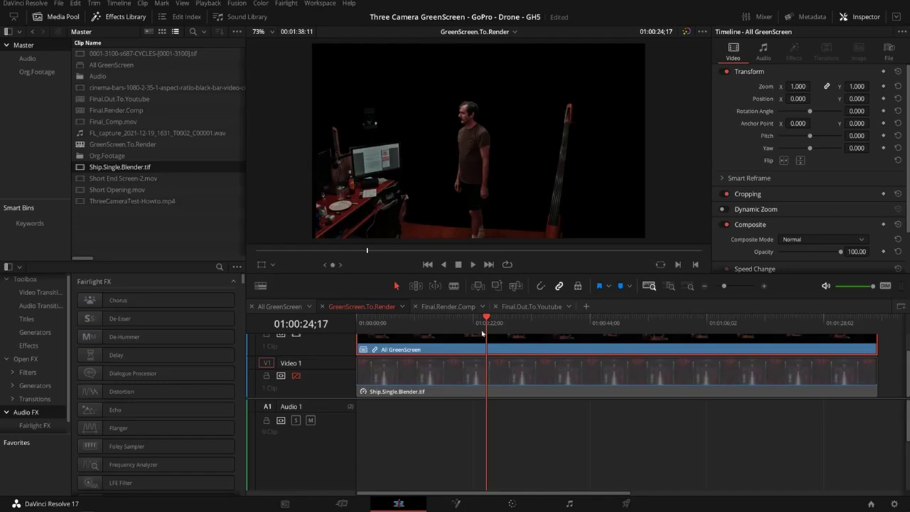
pyautogui.moveTo(486, 321)
pyautogui.mouseDown()
pyautogui.moveTo(585, 324)
pyautogui.moveTo(449, 326)
pyautogui.moveTo(472, 324)
pyautogui.mouseUp()
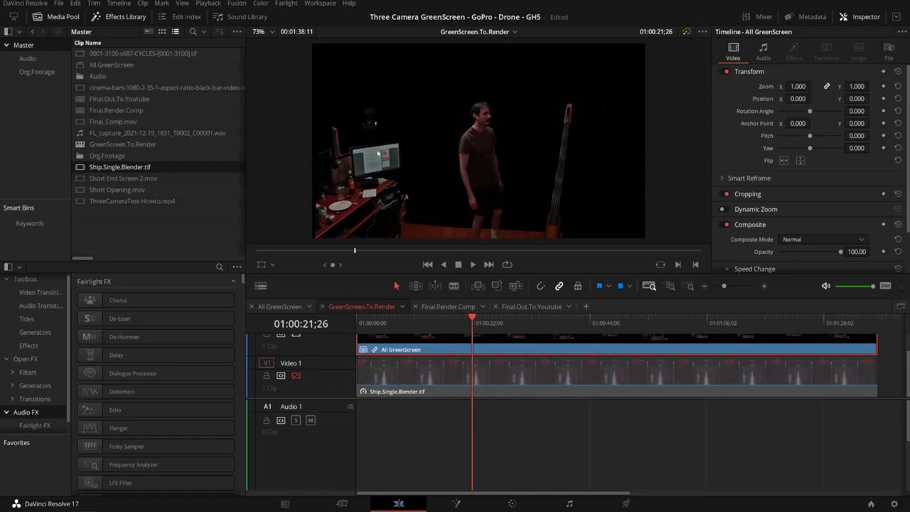
pyautogui.moveTo(472, 323); pyautogui.dragTo(451, 323)
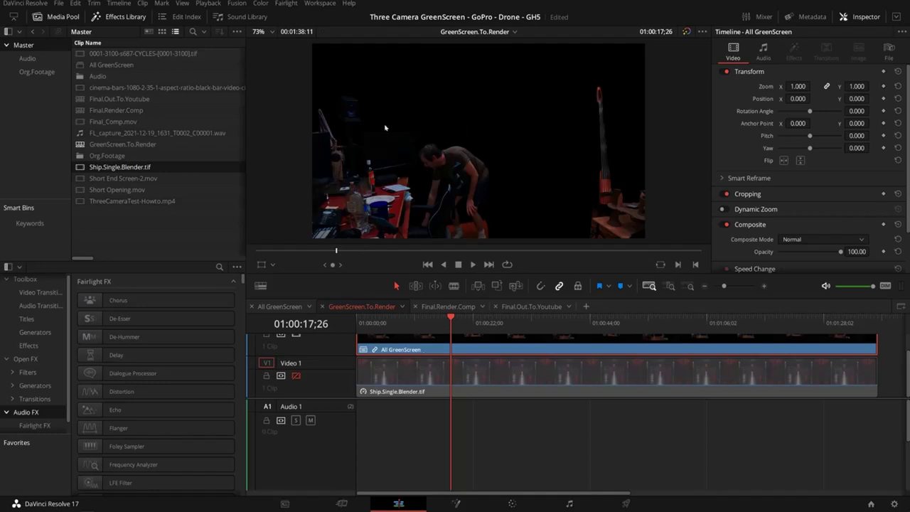
pyautogui.click(296, 375)
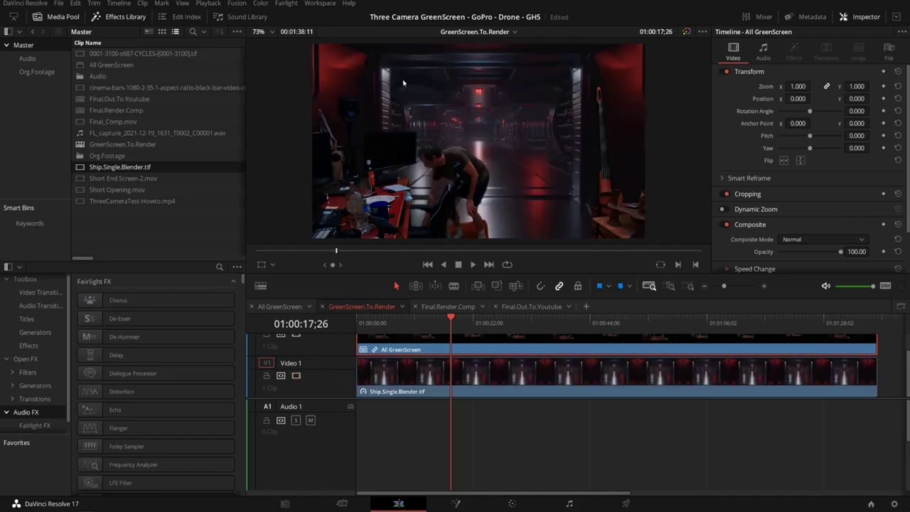
pyautogui.click(296, 375)
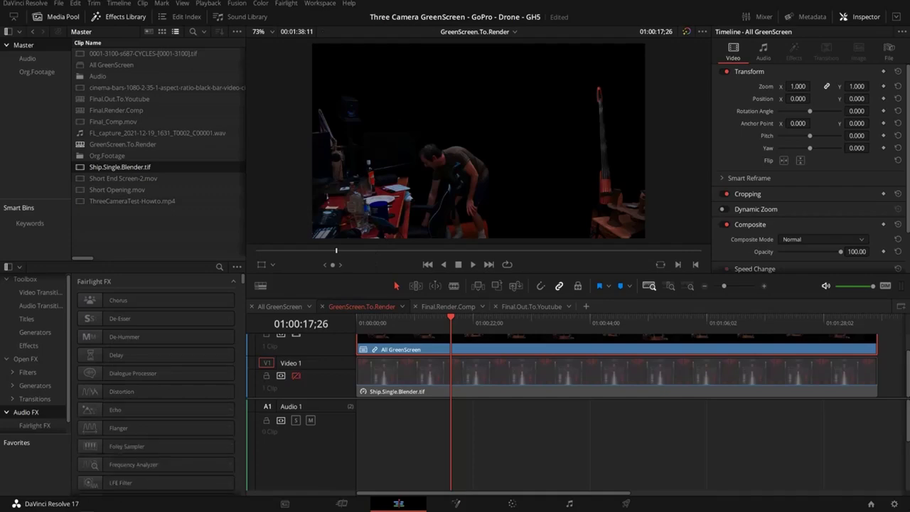
# Switch to Blender, jump to frame 746, and zoom out over the hallway model
pyautogui.click(79, 489)
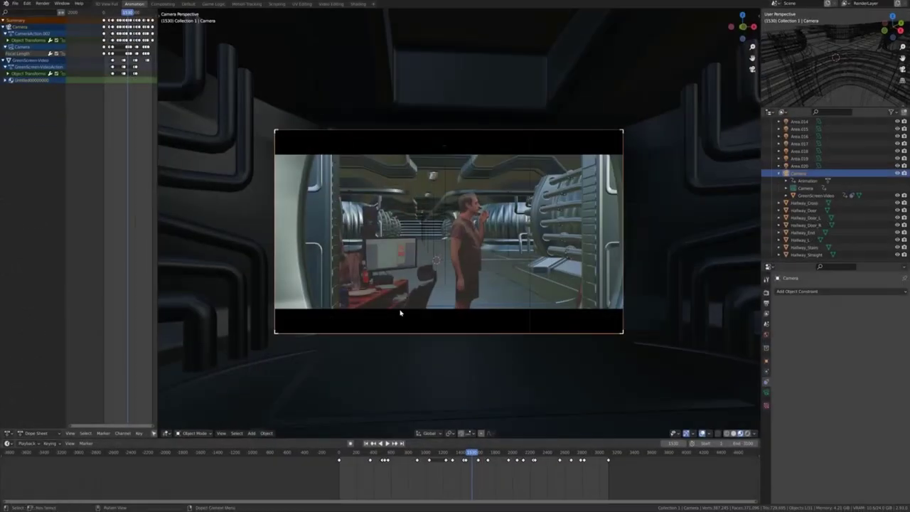
pyautogui.click(405, 452)
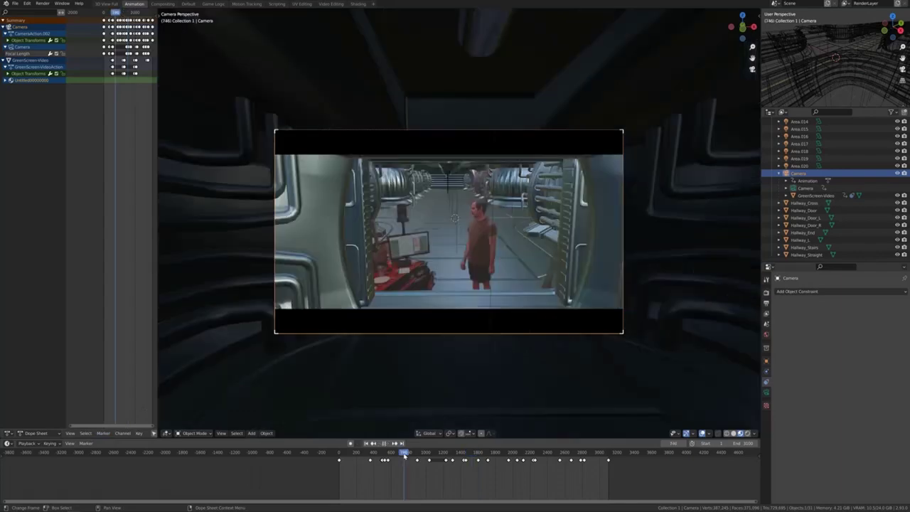
pyautogui.scroll(-3, 450, 244)
pyautogui.moveTo(450, 245)
pyautogui.mouseDown(button='middle')
pyautogui.moveTo(469, 235)
pyautogui.moveTo(436, 249)
pyautogui.mouseUp(button='middle')
pyautogui.scroll(-8, 469, 235)
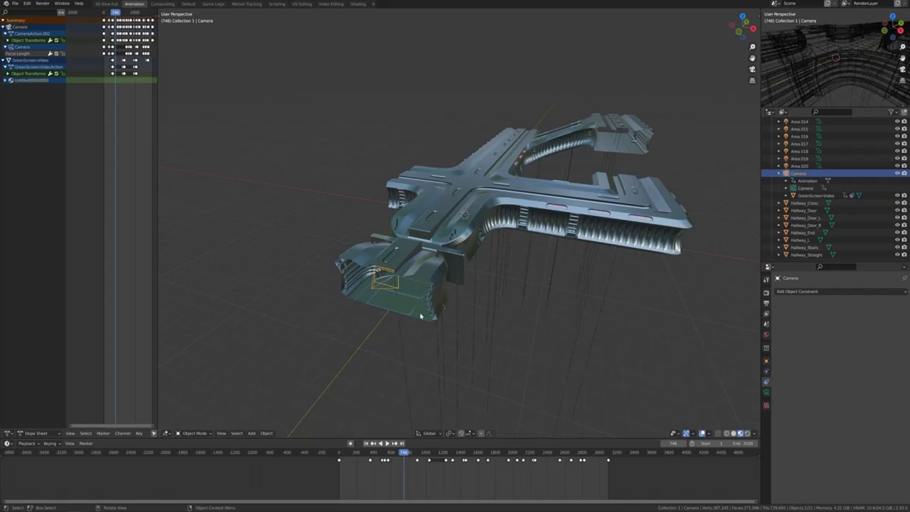
# Orbit to a level side view of the hallway and select, then deselect, the GreenScreen-Video plane
pyautogui.scroll(3, 417, 283)
pyautogui.scroll(-3, 417, 283)
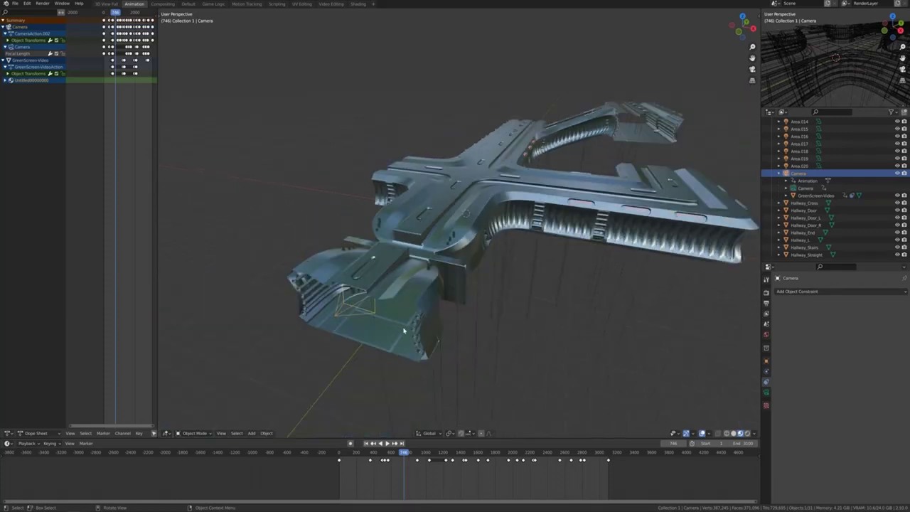
pyautogui.moveTo(417, 283); pyautogui.dragTo(369, 241, button='middle')
pyautogui.scroll(6, 405, 311)
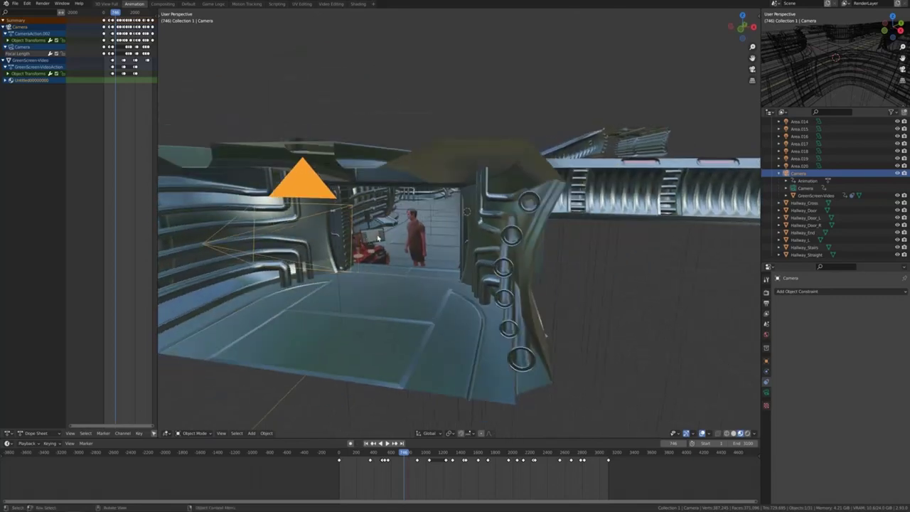
pyautogui.click(378, 238)
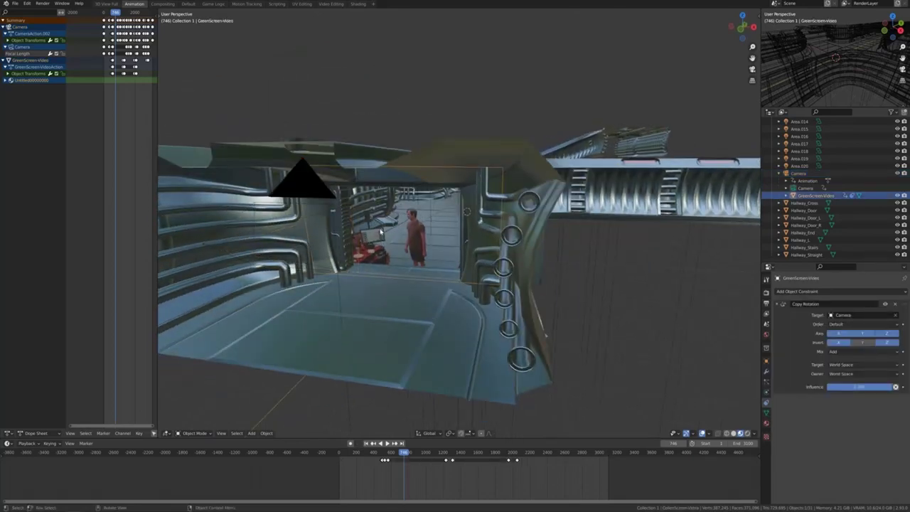
pyautogui.click(368, 95)
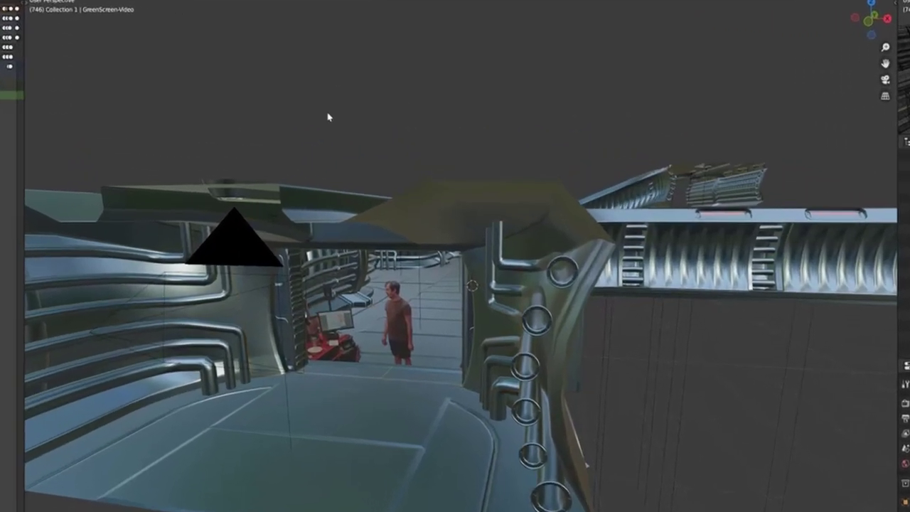
pyautogui.hotkey('shift', 'a')
pyautogui.moveTo(360, 91)
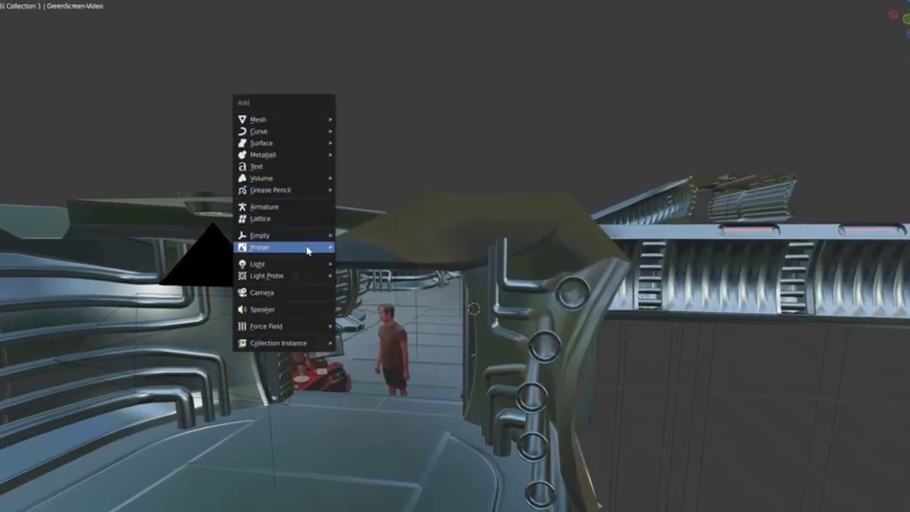
pyautogui.moveTo(313, 247)
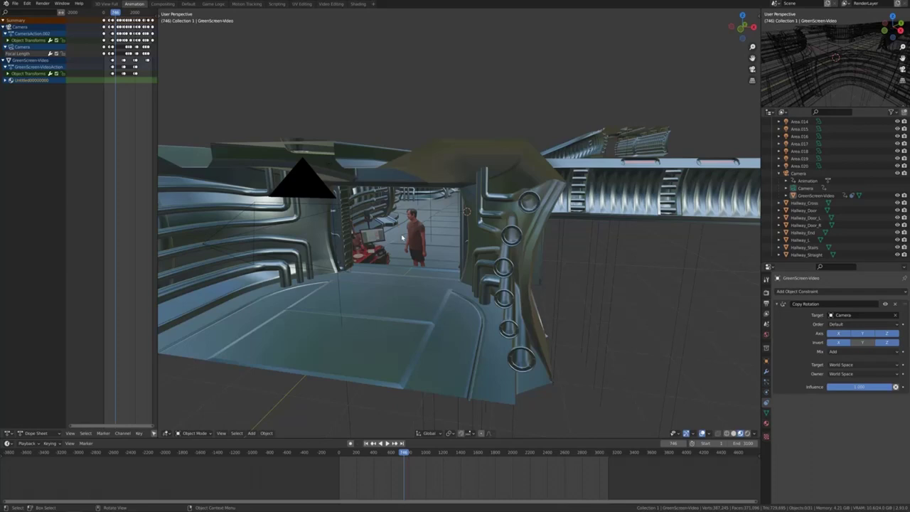
# Select the scene camera and view through it in Camera Perspective
pyautogui.scroll(-3, 403, 236)
pyautogui.click(427, 232)
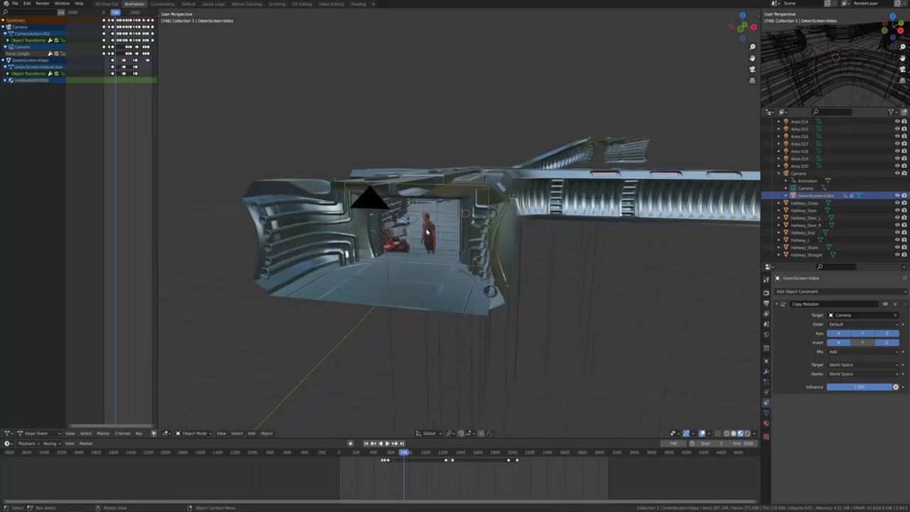
pyautogui.moveTo(425, 234); pyautogui.dragTo(417, 237, button='middle')
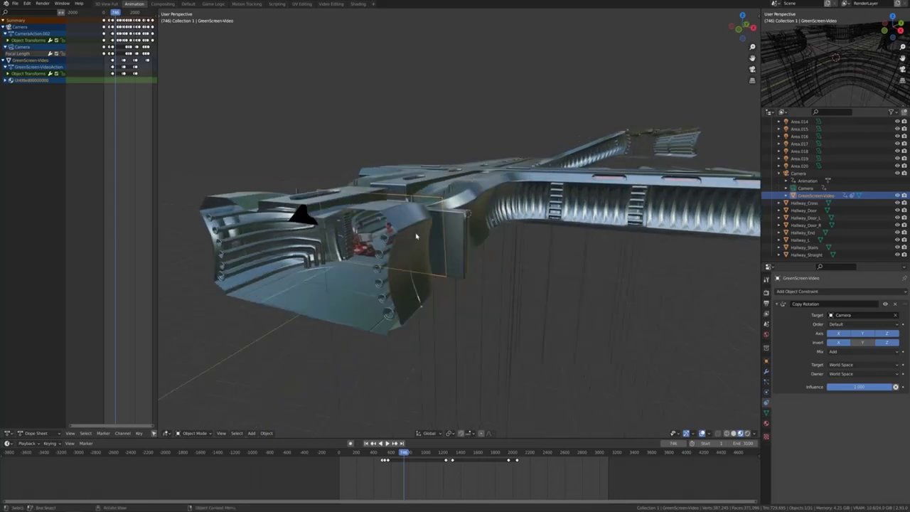
pyautogui.click(302, 220)
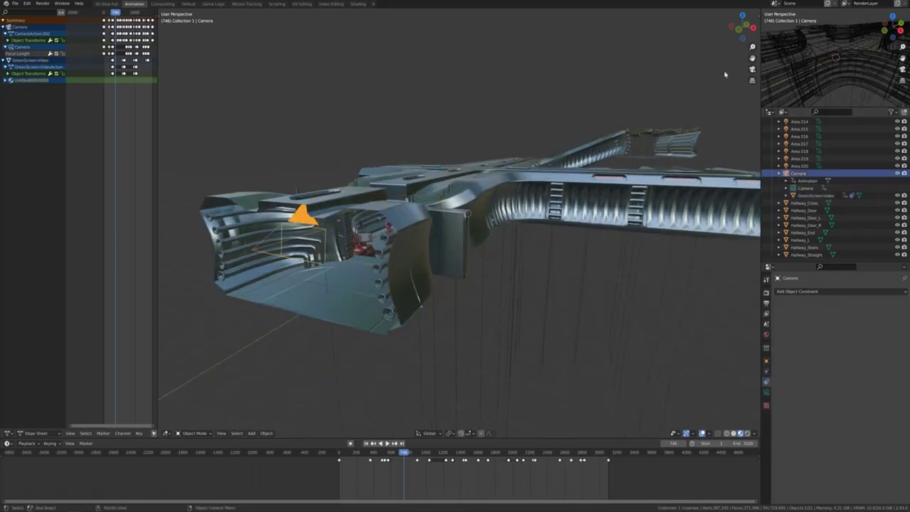
pyautogui.click(752, 69)
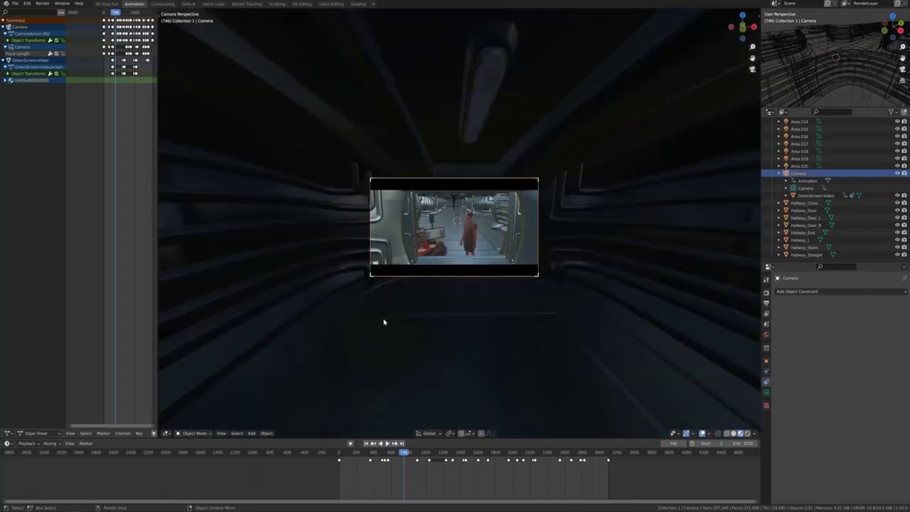
# Watch the camera's transform while scrubbing frames 508 to 762, then show its lens settings
pyautogui.scroll(5, 383, 322)
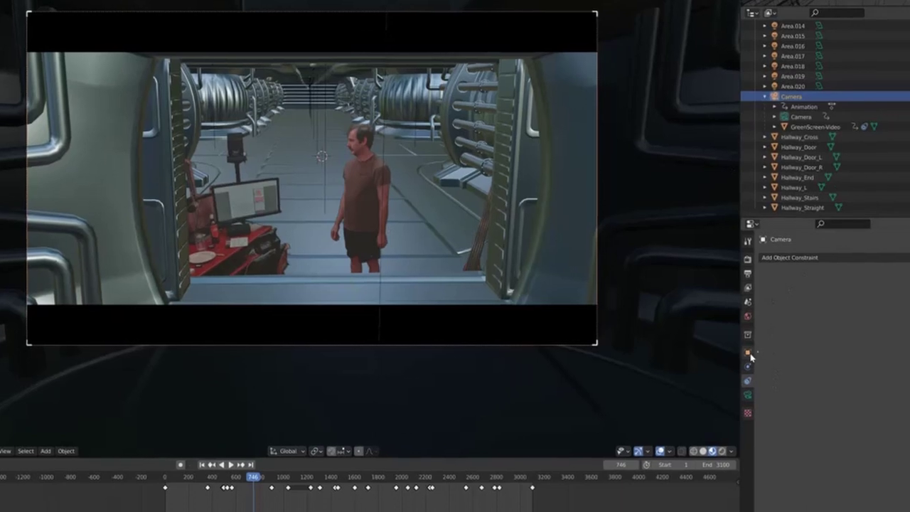
pyautogui.click(747, 353)
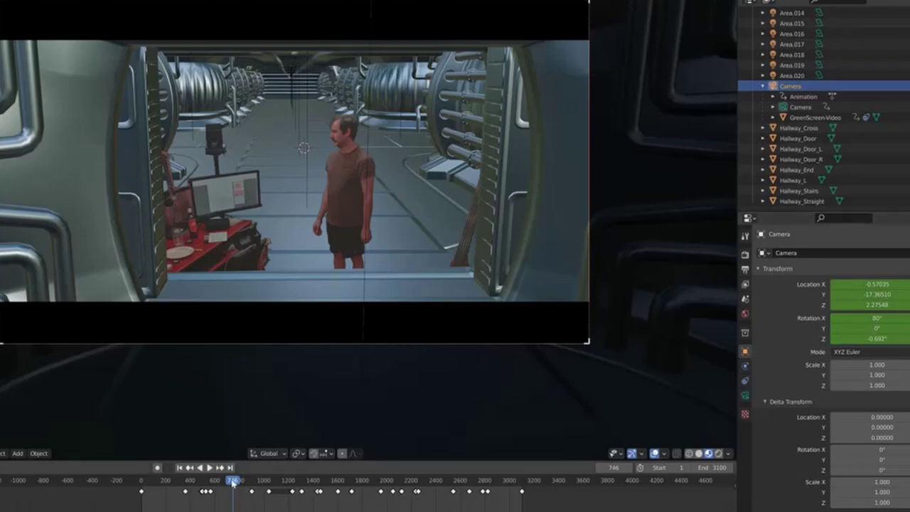
pyautogui.moveTo(234, 483); pyautogui.dragTo(219, 486)
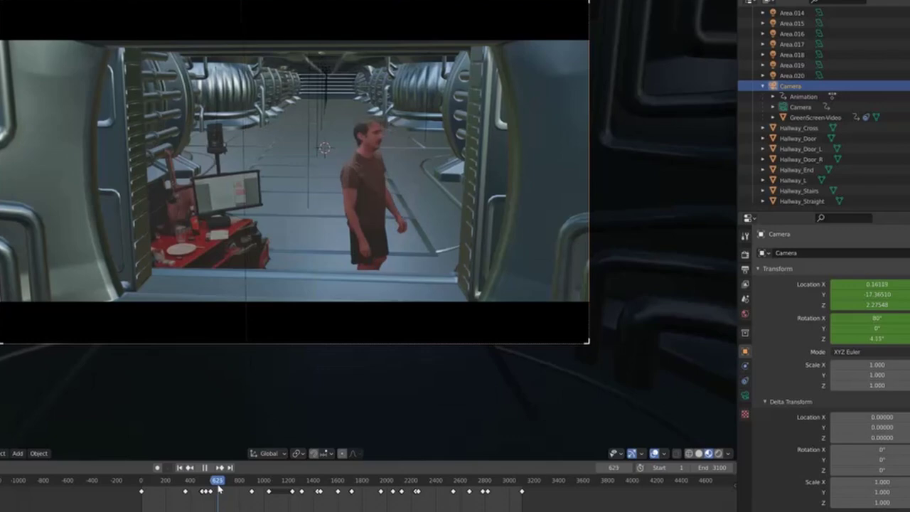
pyautogui.moveTo(218, 486)
pyautogui.mouseDown()
pyautogui.moveTo(239, 493)
pyautogui.moveTo(228, 494)
pyautogui.mouseUp()
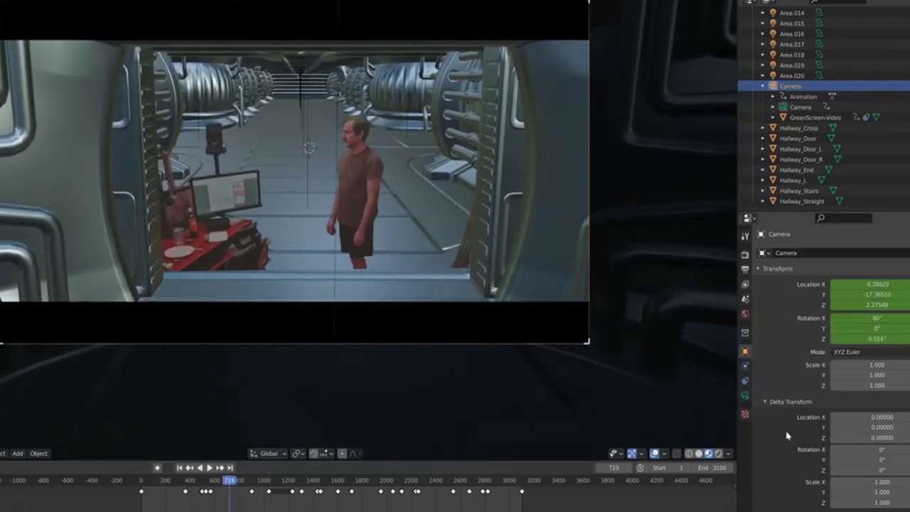
pyautogui.click(745, 397)
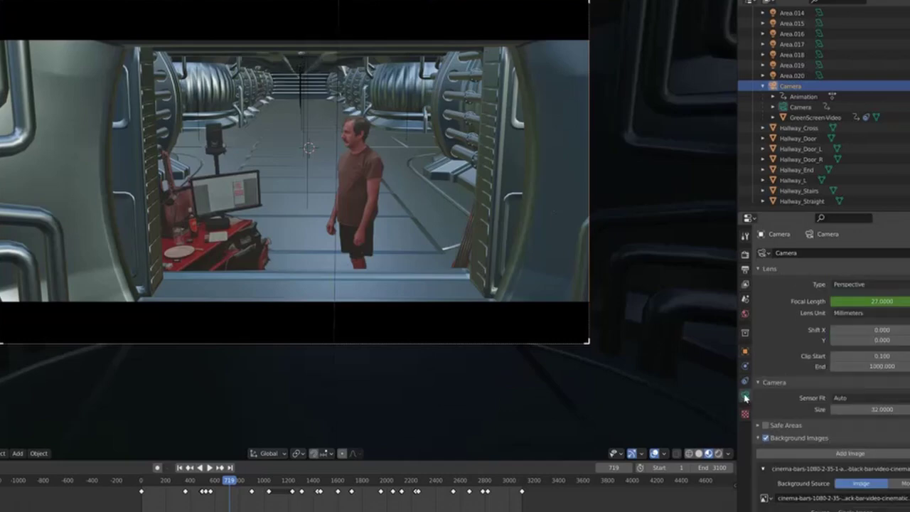
# Turn off the cinema-bars background image and briefly play the camera animation
pyautogui.click(766, 438)
pyautogui.click(745, 352)
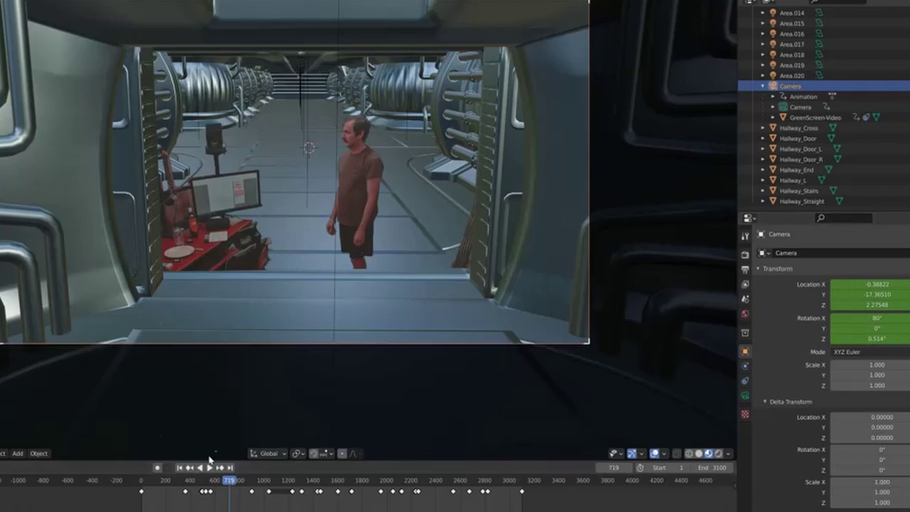
pyautogui.press('space')
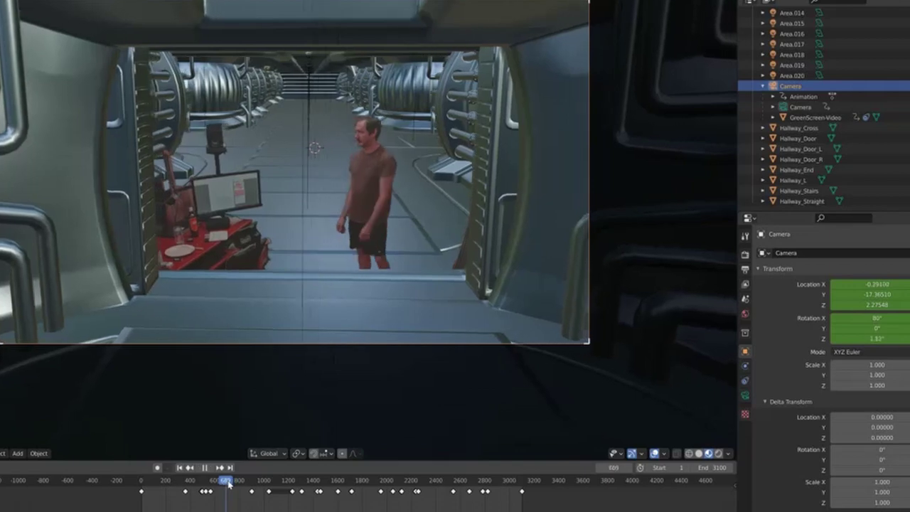
pyautogui.press('space')
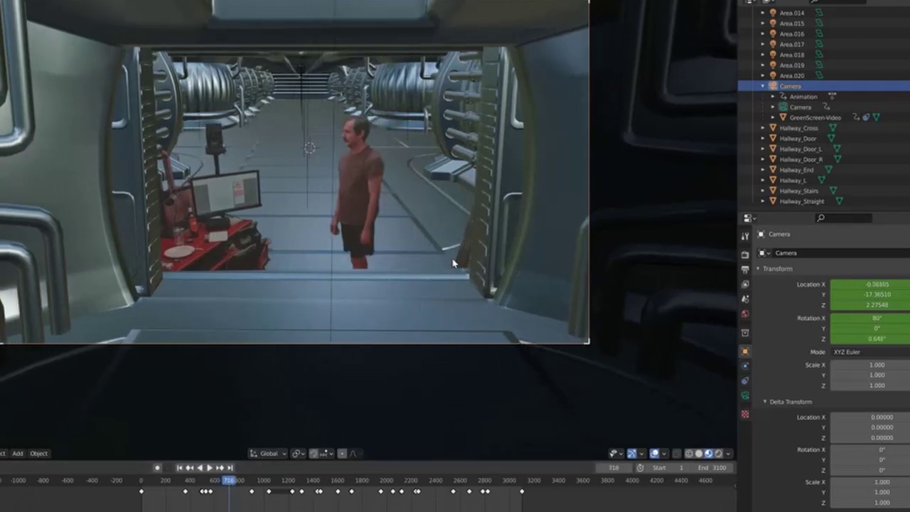
# Replay the animation and rewind the timeline to frame 563
pyautogui.press('Left')
pyautogui.press('Left')
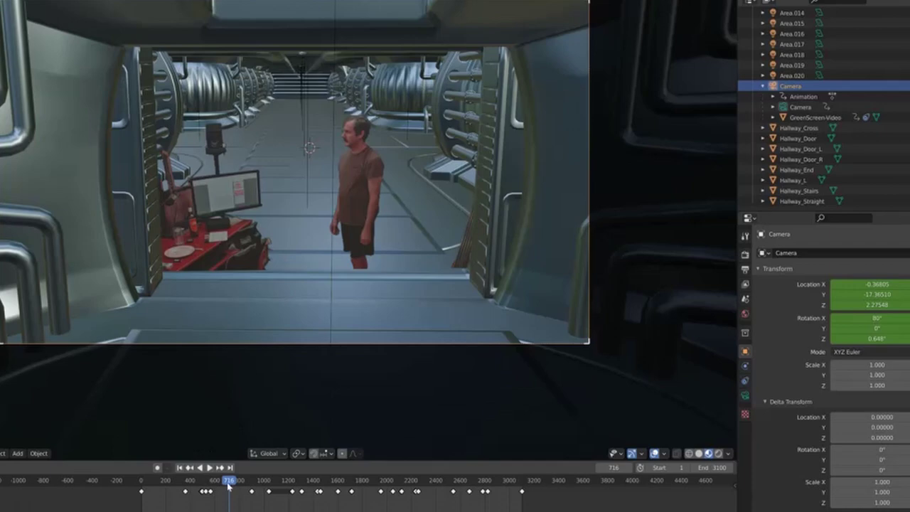
pyautogui.hotkey('shift', 'ctrl', 'space')
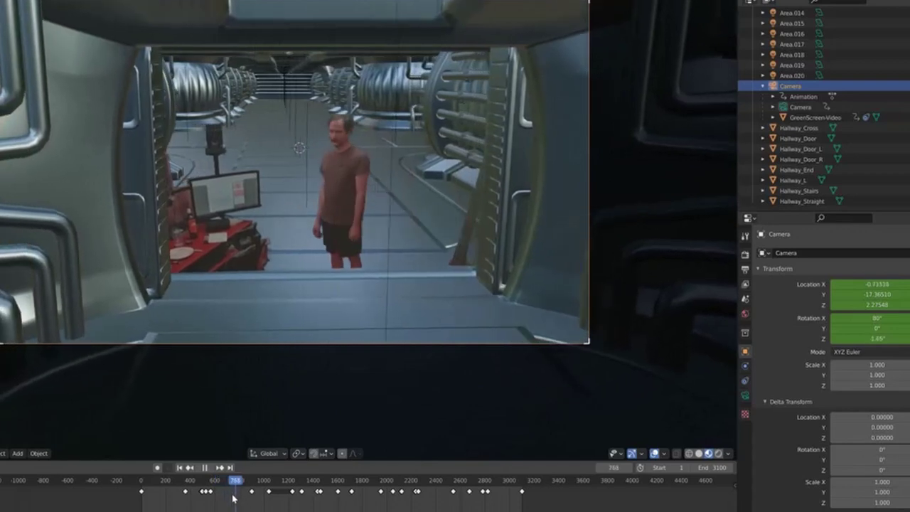
pyautogui.moveTo(226, 500); pyautogui.dragTo(217, 505)
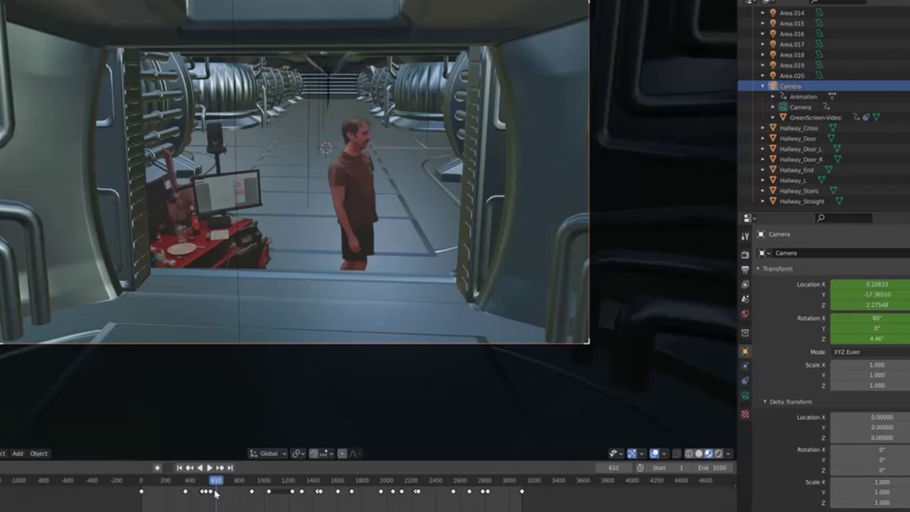
pyautogui.moveTo(220, 506); pyautogui.dragTo(211, 505)
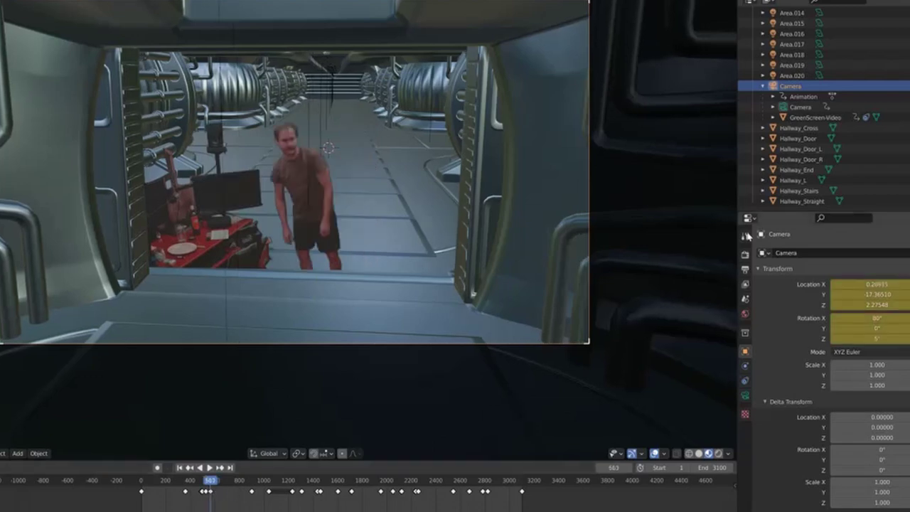
# Leave the camera's Rotation Z at 5°, then select GreenScreen-Video and view its Copy Rotation constraint
pyautogui.click(867, 338)
pyautogui.click(823, 344)
pyautogui.click(804, 119)
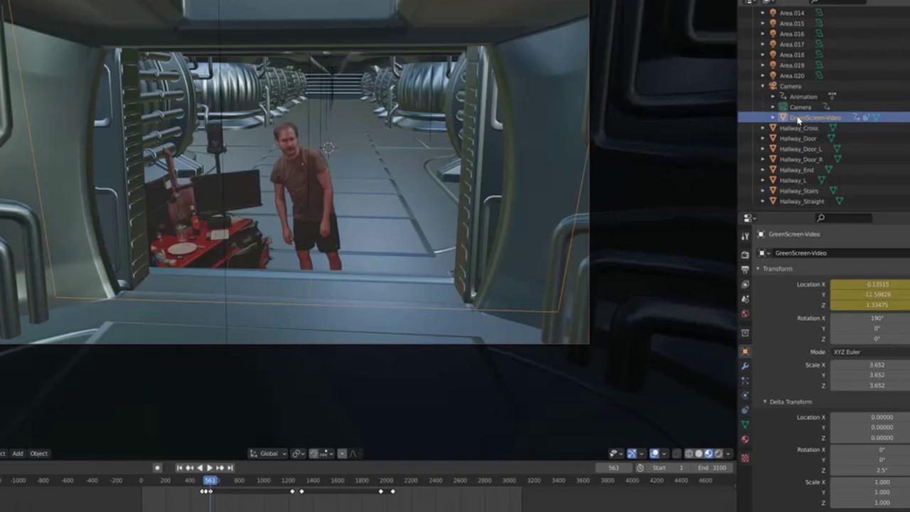
pyautogui.click(746, 411)
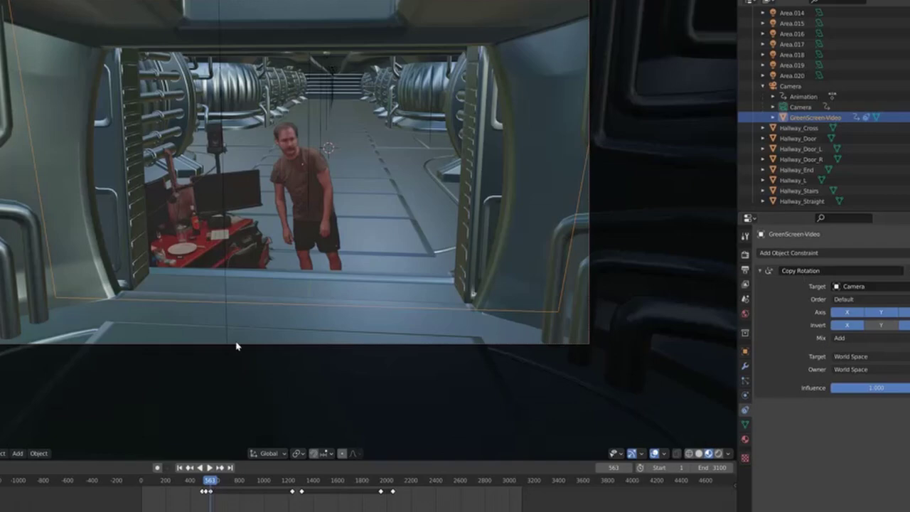
# Play and scrub the Camera's animation to frame 700, then return to GreenScreen-Video's constraints
pyautogui.click(789, 85)
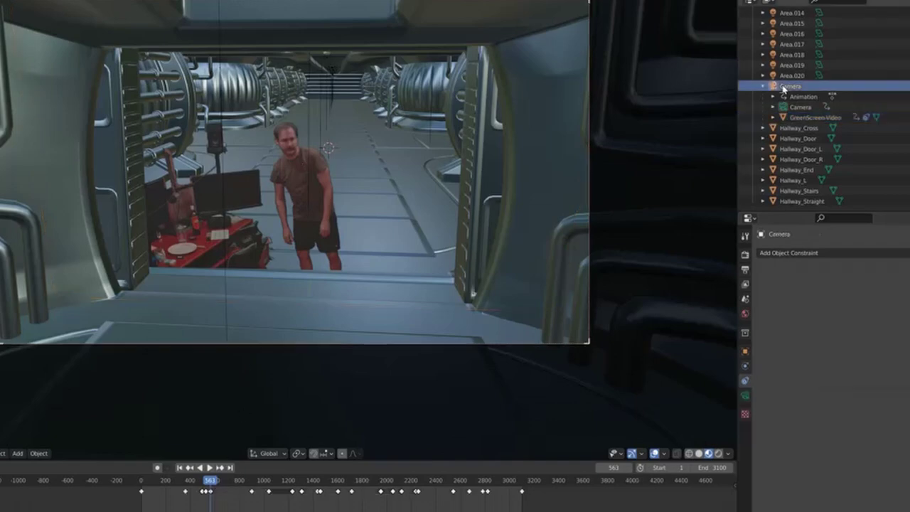
pyautogui.press('space')
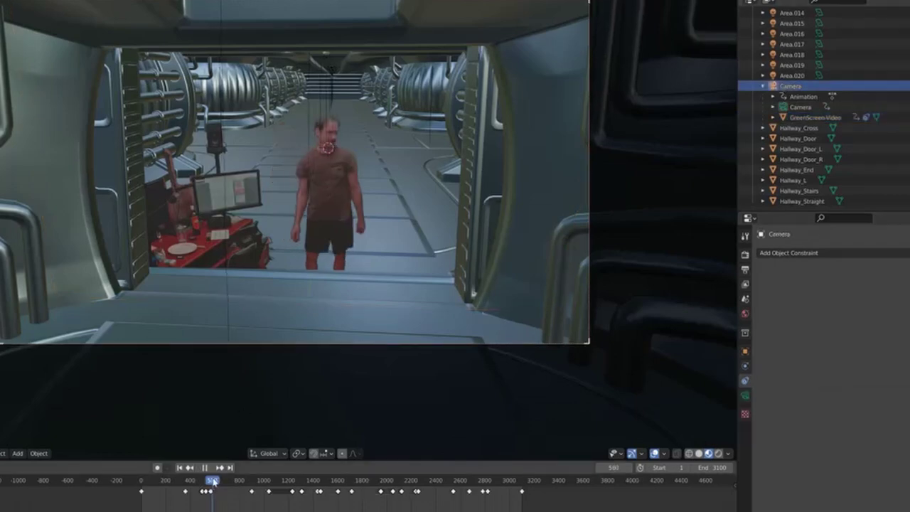
pyautogui.click(745, 351)
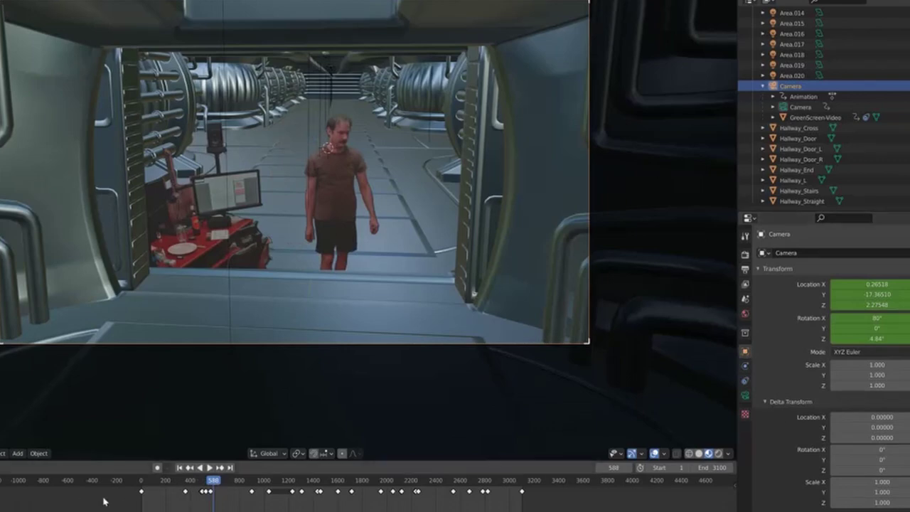
pyautogui.moveTo(215, 483); pyautogui.dragTo(228, 502)
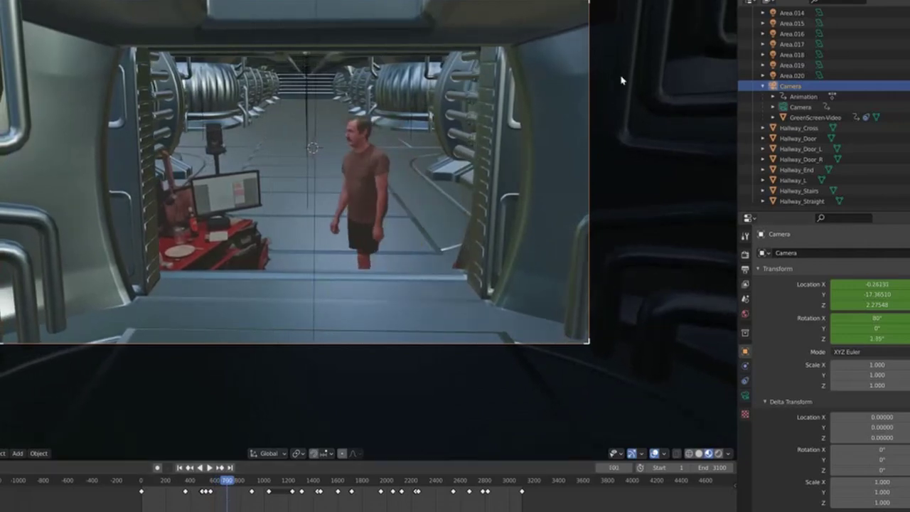
pyautogui.click(800, 118)
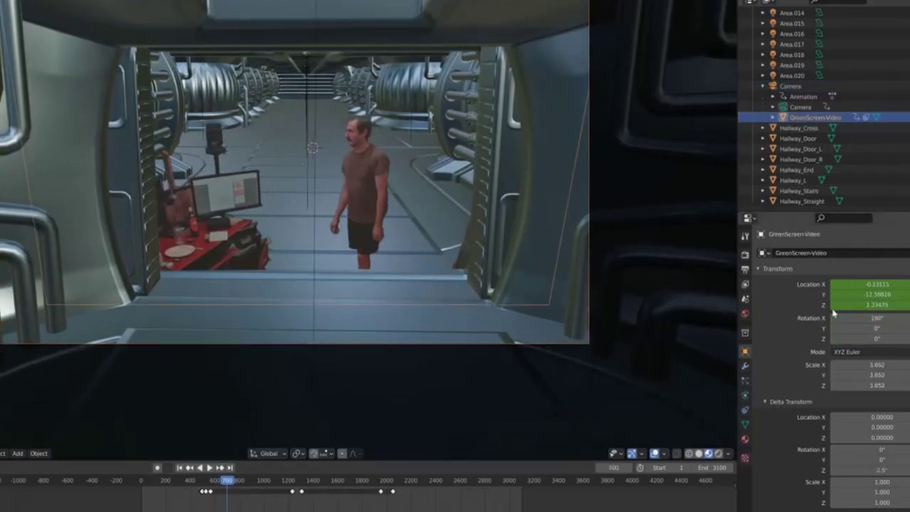
pyautogui.click(745, 410)
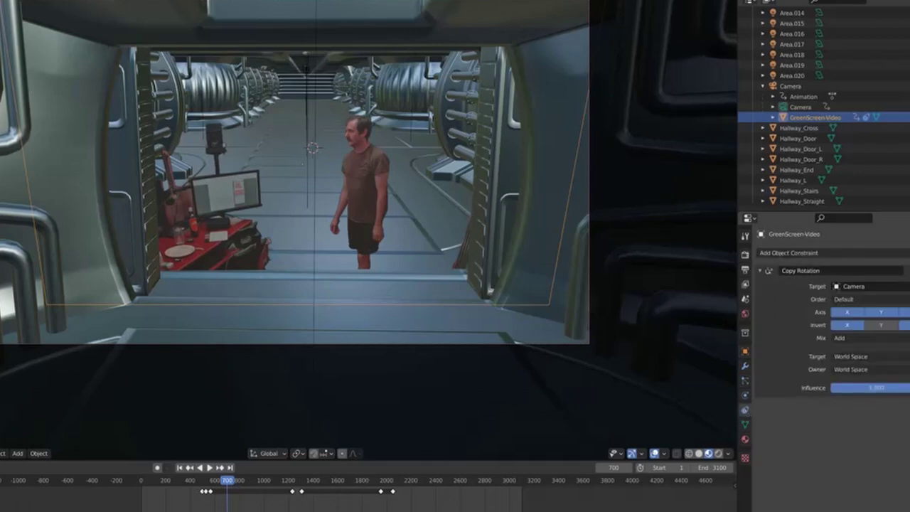
# Disable GreenScreen-Video's Copy Rotation constraint and begin editing its Rotation X value
pyautogui.click(882, 295)
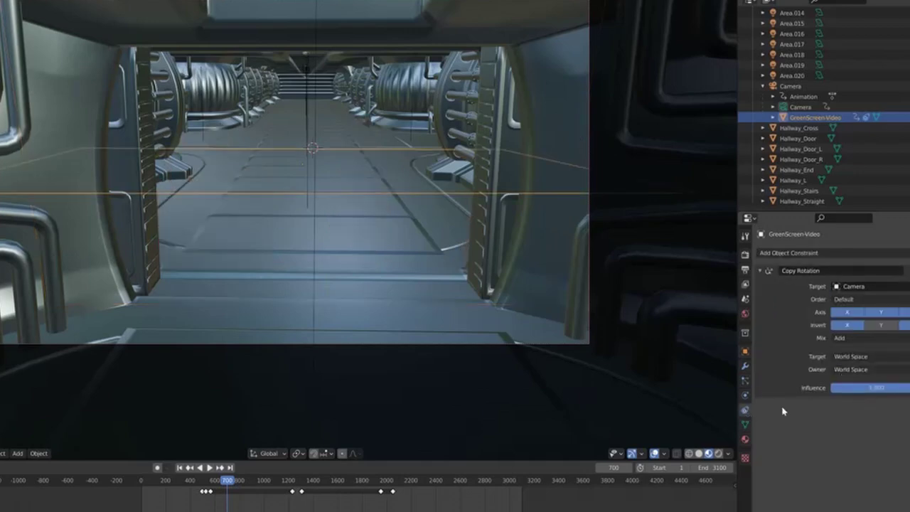
pyautogui.click(745, 351)
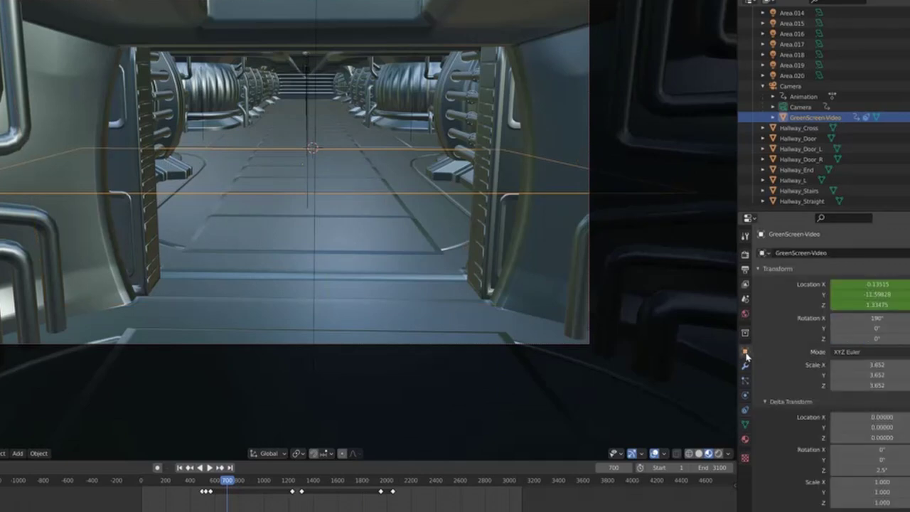
pyautogui.click(879, 321)
# Set the plane's Rotation X to 90°, then play, rewind and reverse-play the shot to review it
pyautogui.write('90')
pyautogui.press('Return')
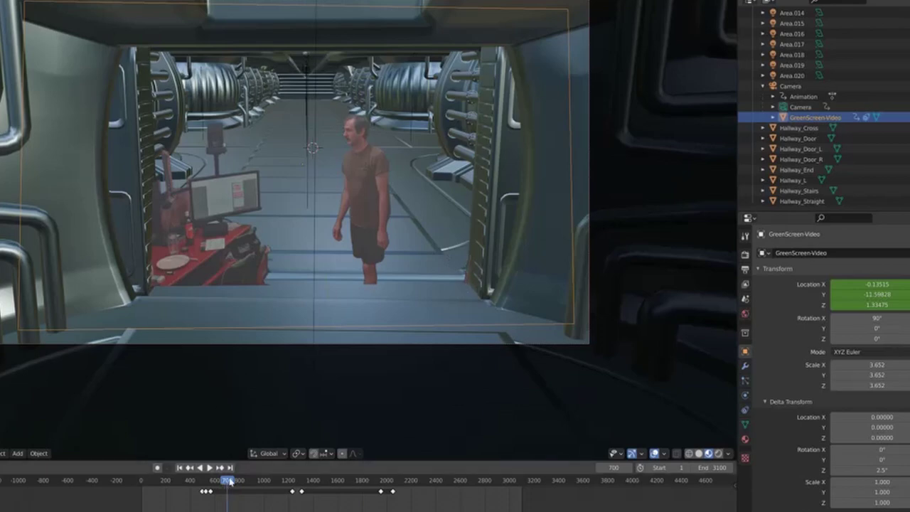
pyautogui.press('space')
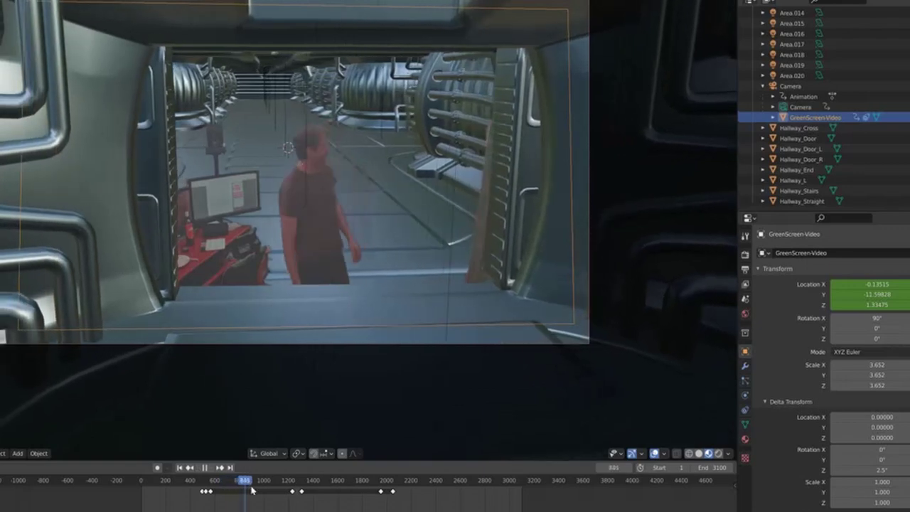
pyautogui.moveTo(251, 489); pyautogui.dragTo(217, 511)
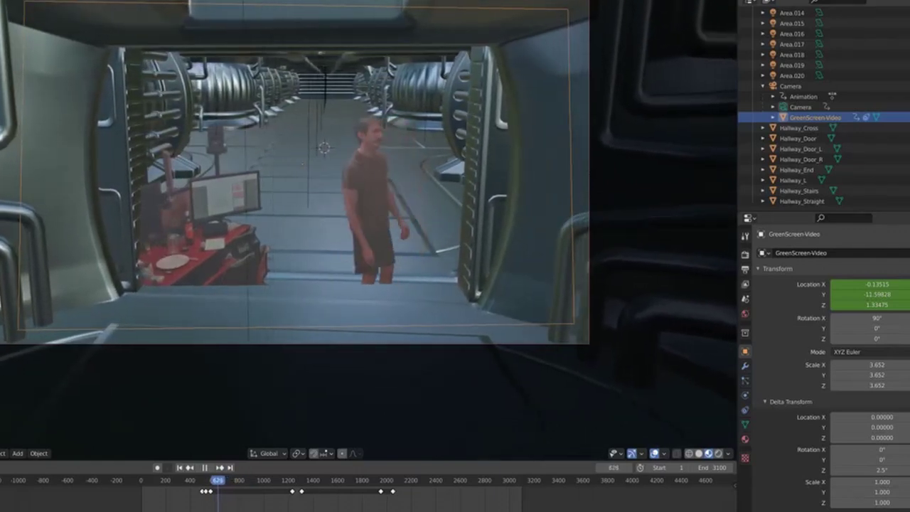
pyautogui.press('space')
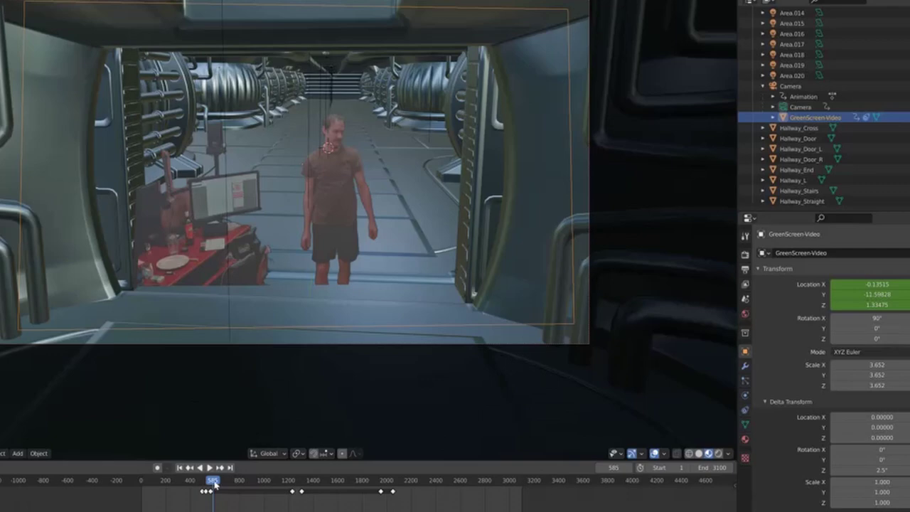
pyautogui.moveTo(213, 483); pyautogui.dragTo(239, 497)
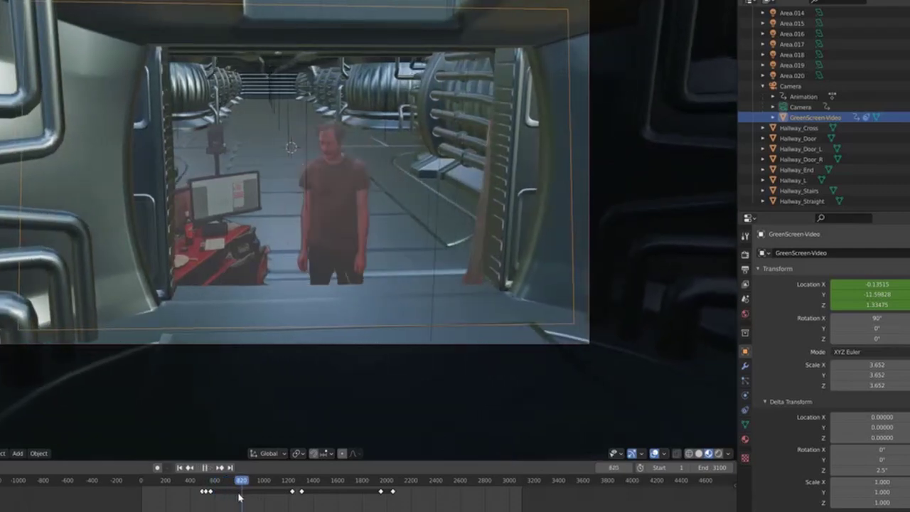
pyautogui.press('space')
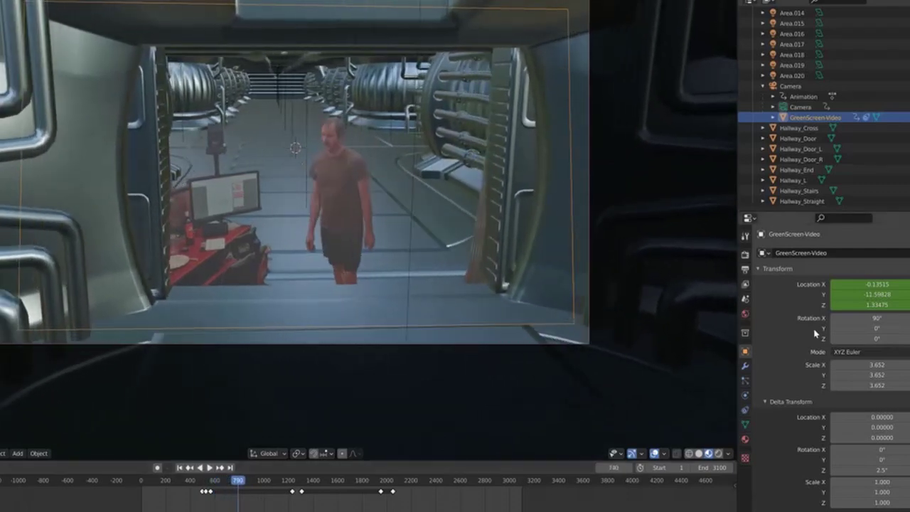
pyautogui.click(862, 317)
# Set the plane's Rotation X to 180° and re-enable its Copy Rotation constraint
pyautogui.write('180')
pyautogui.press('Return')
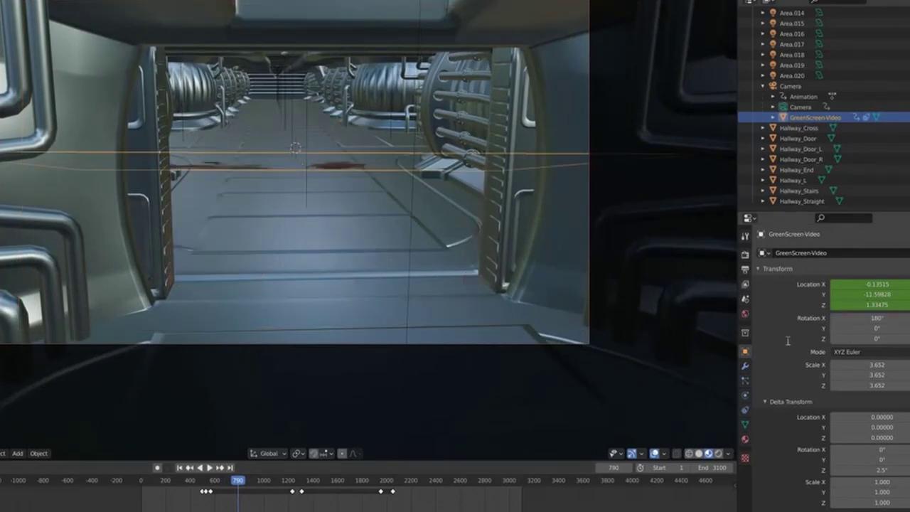
pyautogui.click(745, 411)
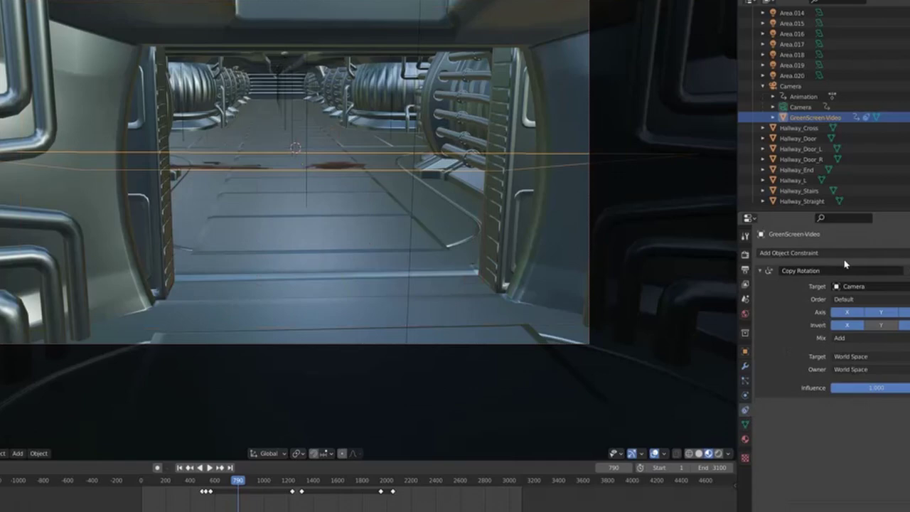
pyautogui.click(226, 484)
# Play and rewind the shot to around frame 757 to confirm the actor reappears
pyautogui.press('space')
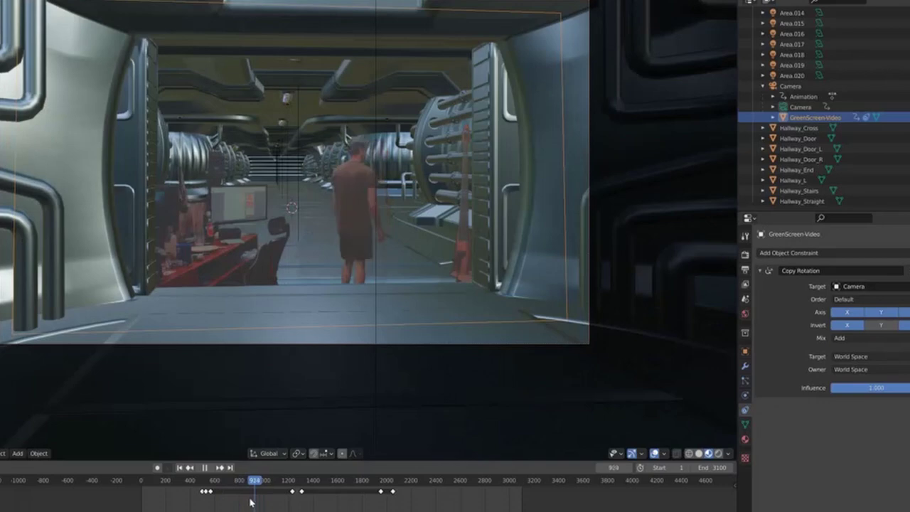
pyautogui.moveTo(250, 500); pyautogui.dragTo(230, 506)
pyautogui.press('Escape')
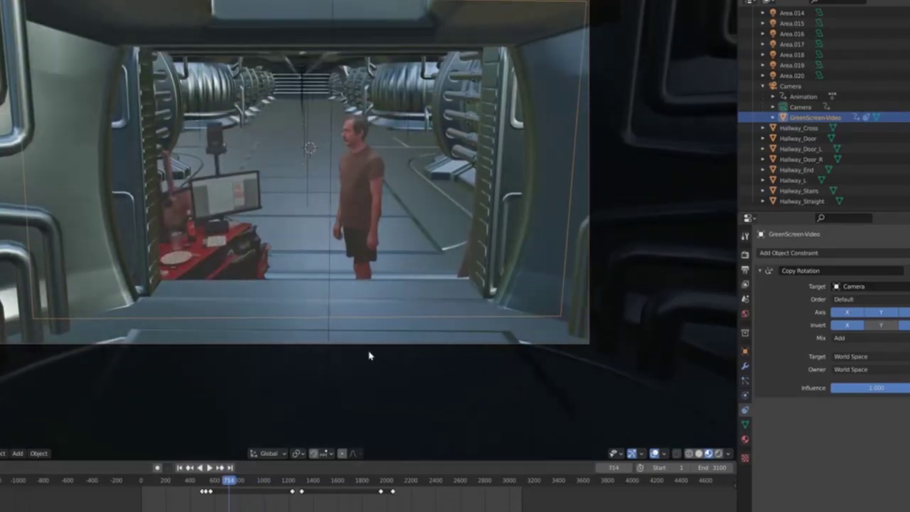
pyautogui.click(784, 86)
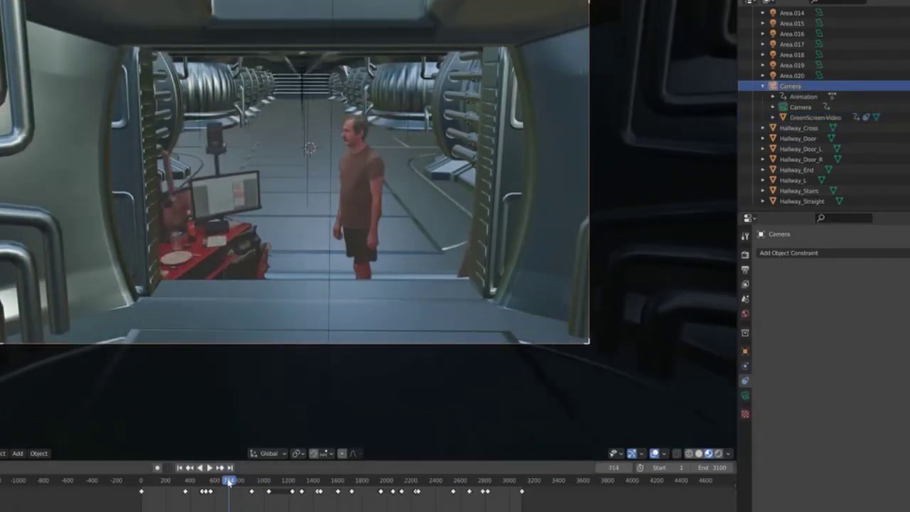
# Play the camera's hallway move to about frame 1372, then return the playhead to frame 1167
pyautogui.click(261, 490)
pyautogui.press('space')
pyautogui.moveTo(279, 492); pyautogui.dragTo(312, 496)
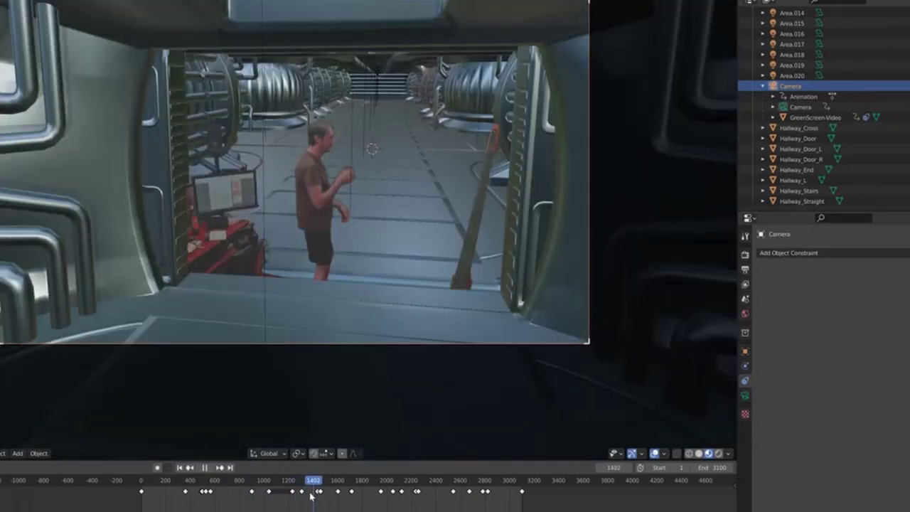
pyautogui.click(310, 492)
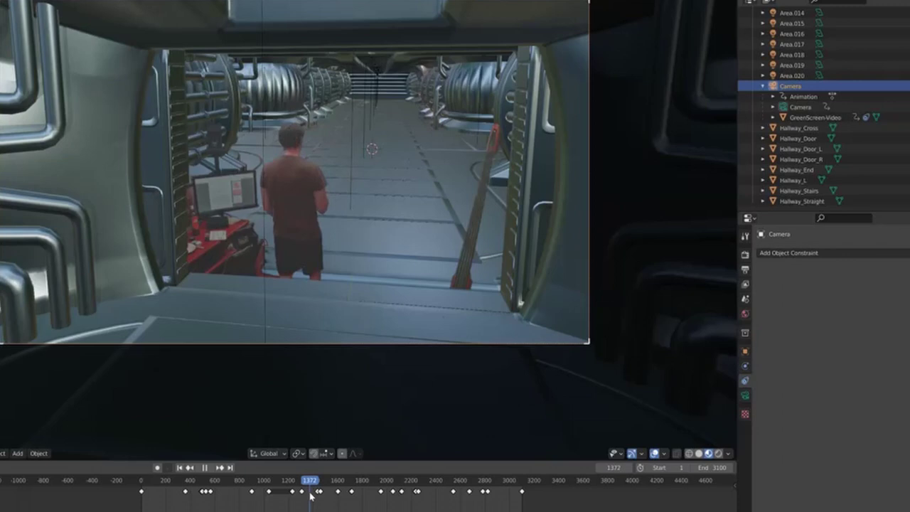
pyautogui.press('space')
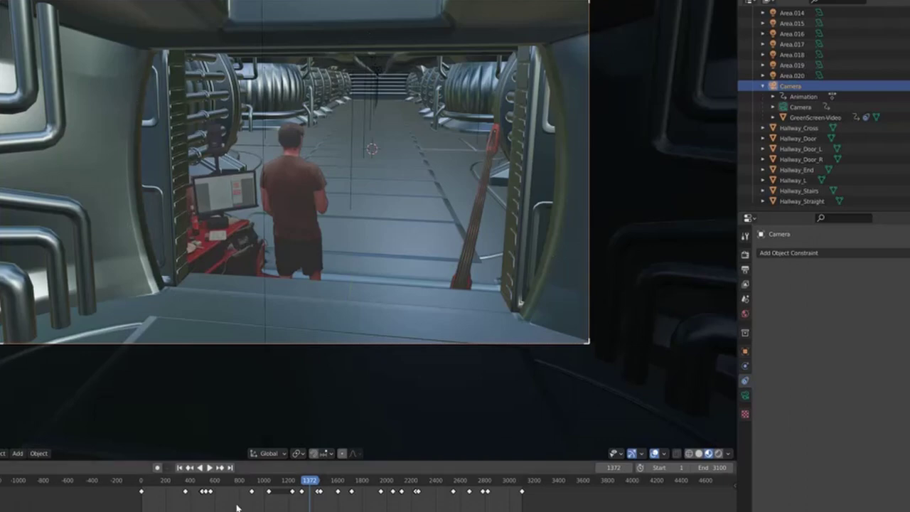
pyautogui.moveTo(304, 484); pyautogui.dragTo(285, 500)
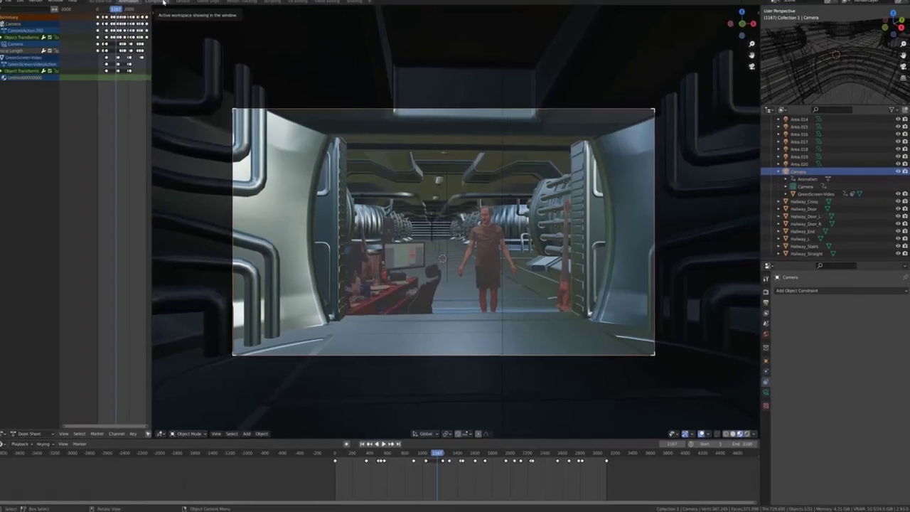
pyautogui.click(162, 3)
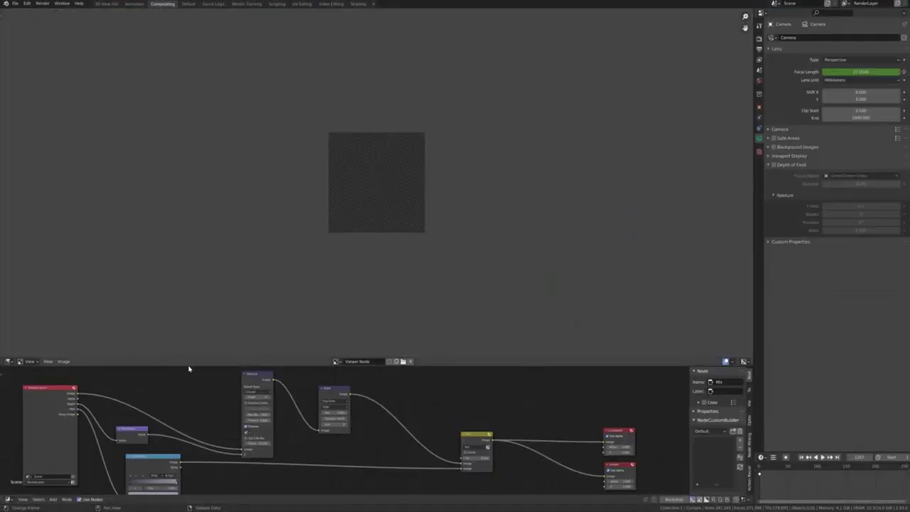
# Select the Mix node and render frame 1167 with F12 to view the hallway composite
pyautogui.click(477, 435)
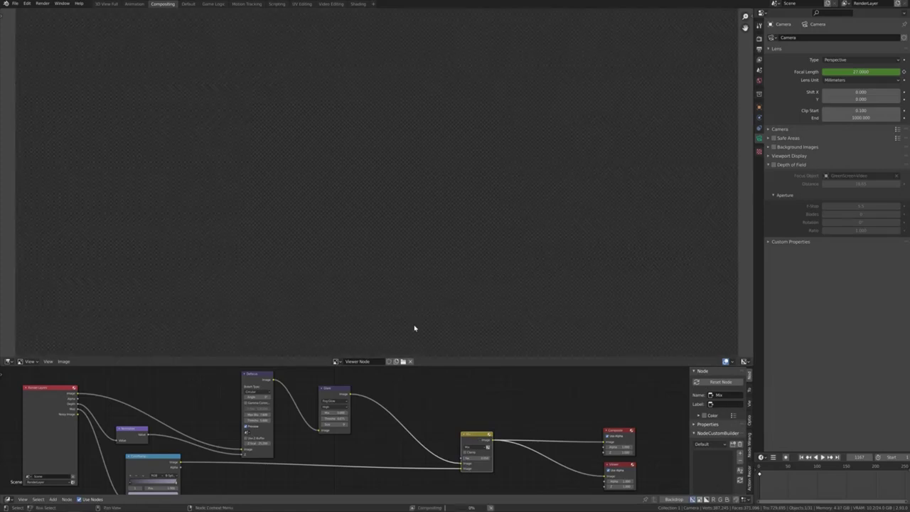
pyautogui.scroll(2, 327, 173)
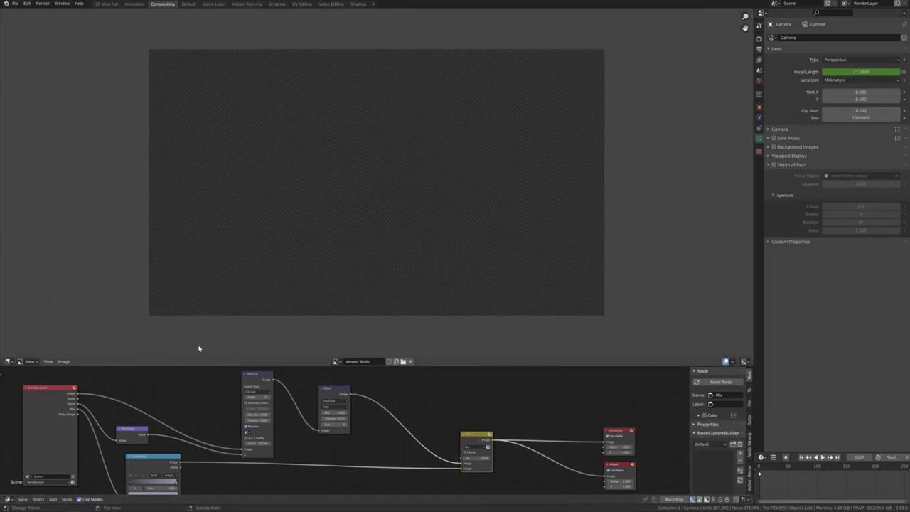
pyautogui.moveTo(210, 404); pyautogui.dragTo(210, 395, button='middle')
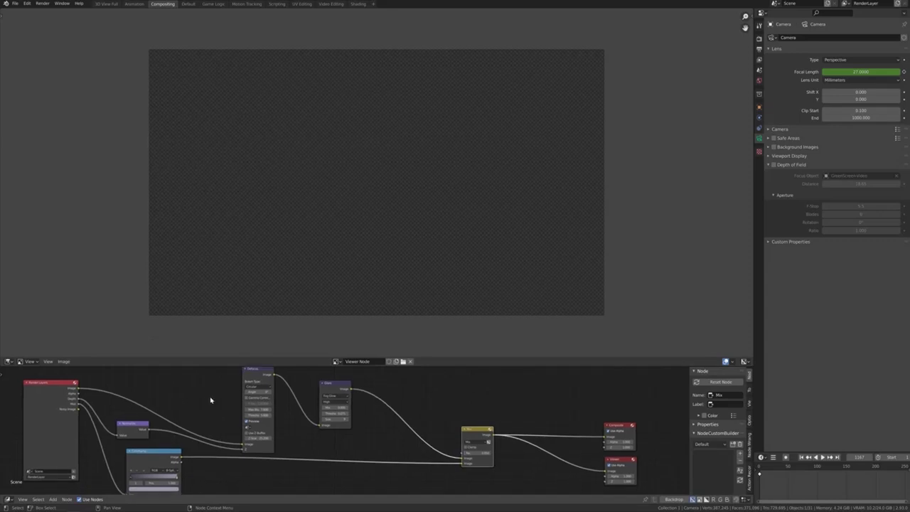
pyautogui.press('F12')
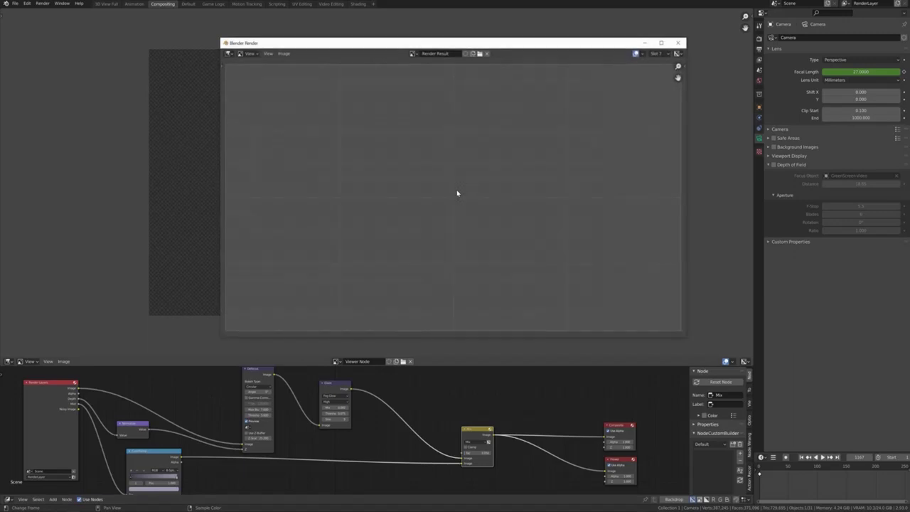
pyautogui.click(680, 44)
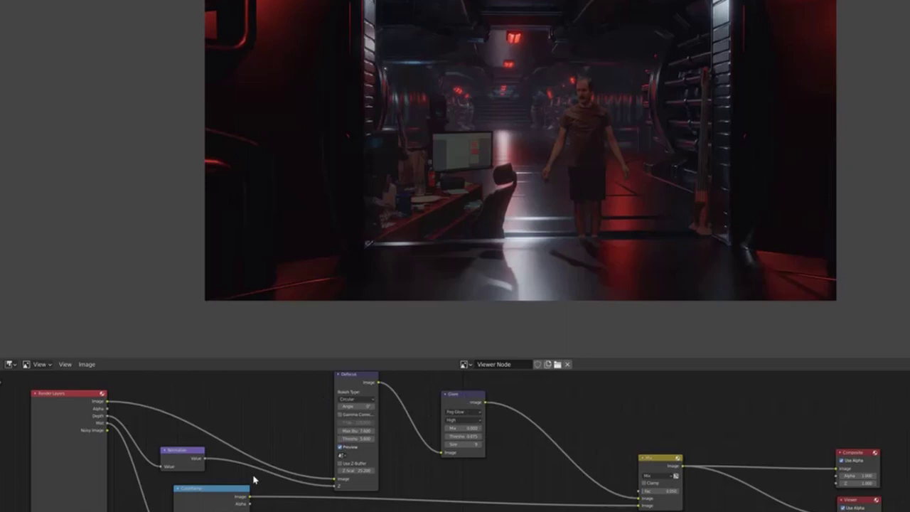
# Preview the Color Ramp depth map in the Viewer, then switch the preview to Defocus's output
pyautogui.moveTo(256, 479); pyautogui.dragTo(285, 455, button='middle')
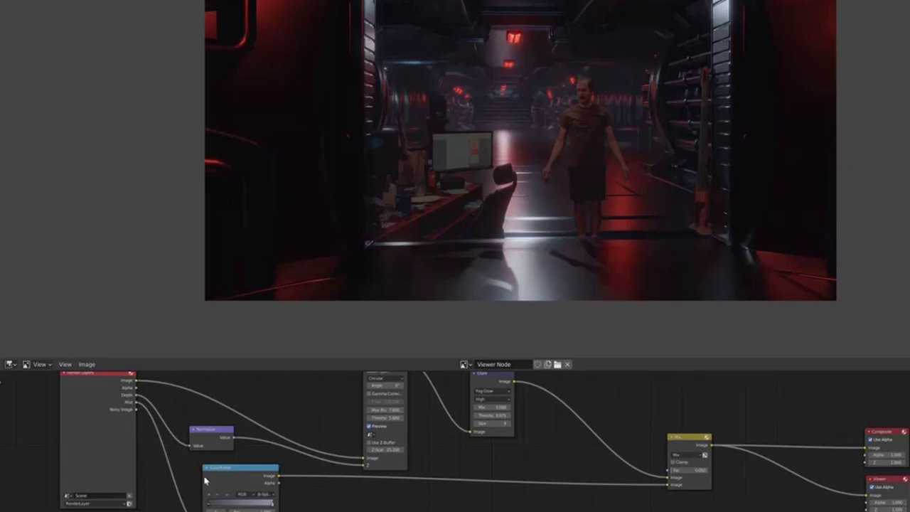
pyautogui.keyDown('ctrl'); pyautogui.keyDown('shift'); pyautogui.click(249, 473); pyautogui.keyUp('shift'); pyautogui.keyUp('ctrl')
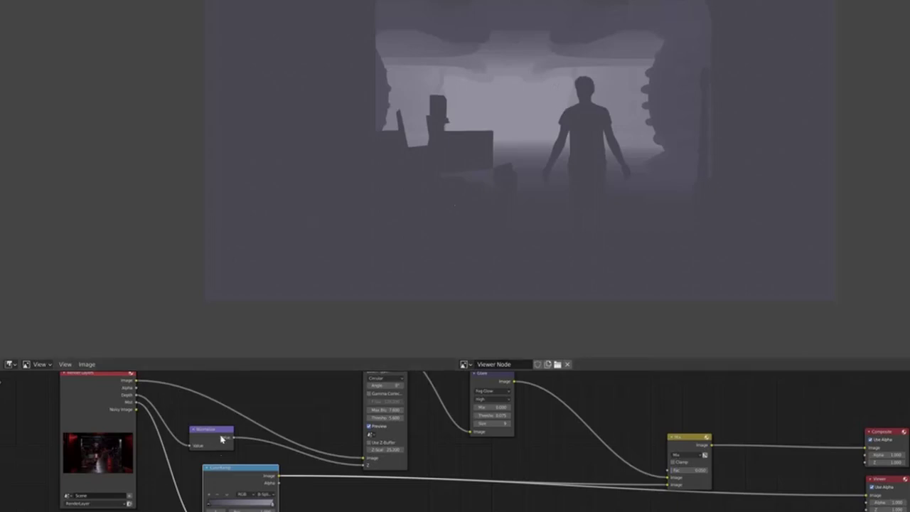
pyautogui.moveTo(324, 400); pyautogui.dragTo(290, 422, button='middle')
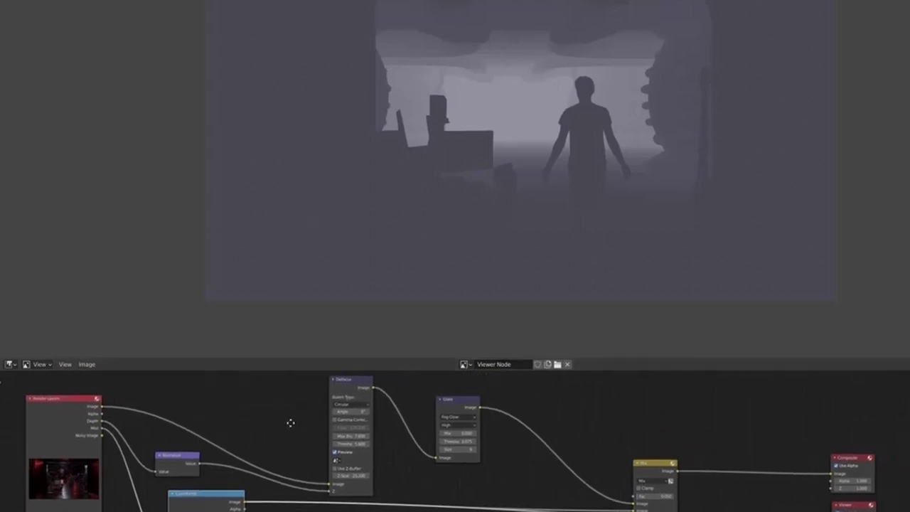
pyautogui.keyDown('ctrl'); pyautogui.keyDown('shift'); pyautogui.click(354, 384); pyautogui.keyUp('shift'); pyautogui.keyUp('ctrl')
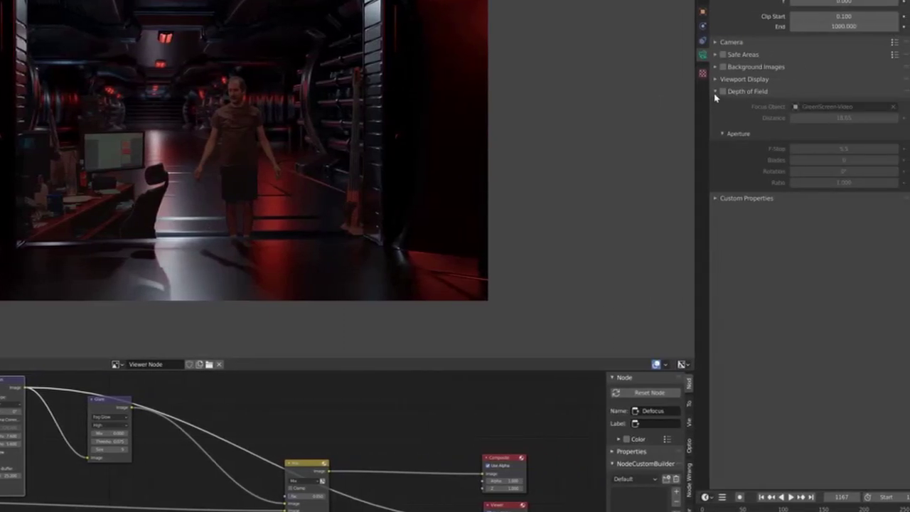
# Drop the Glare node onto the Defocus-to-Mix link so Glare feeds the Mix node
pyautogui.click(715, 96)
pyautogui.click(716, 96)
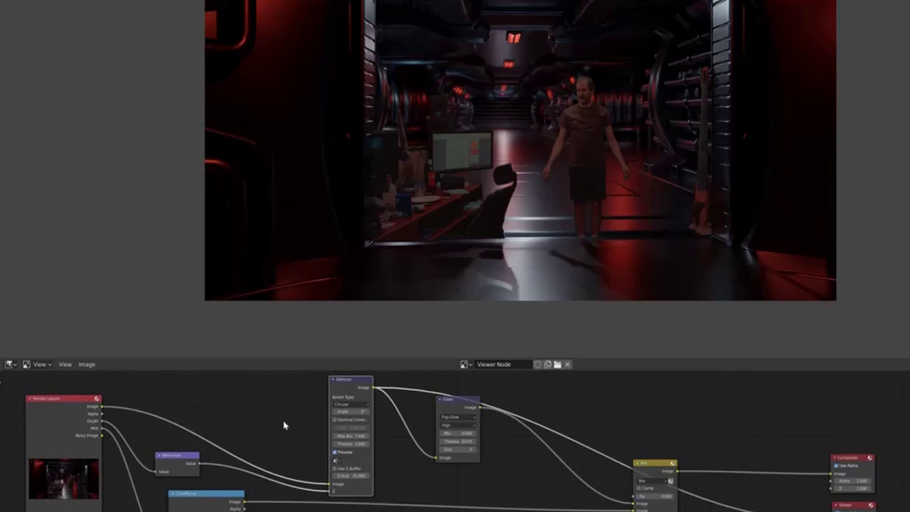
pyautogui.click(453, 402)
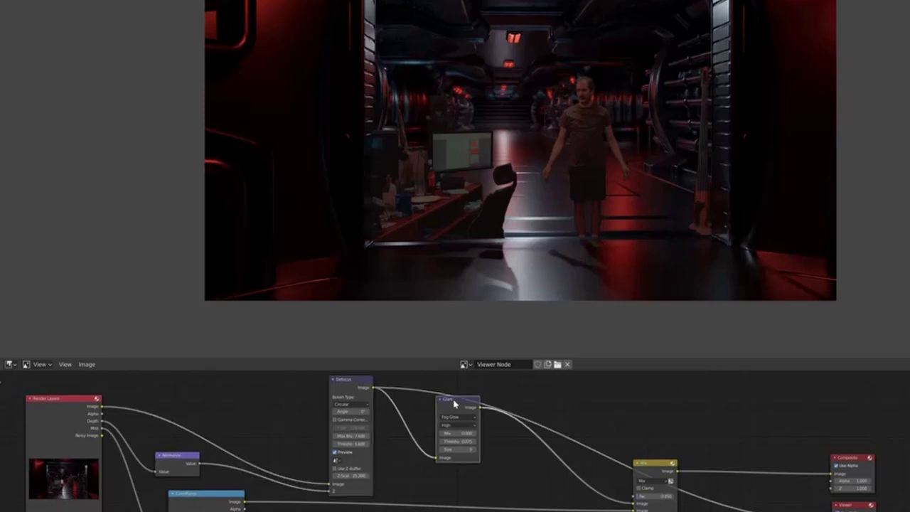
pyautogui.click(454, 403)
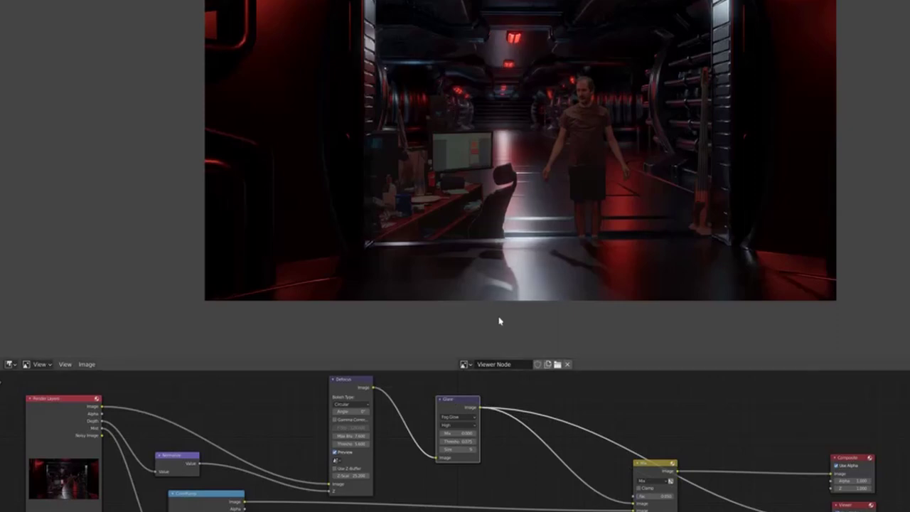
pyautogui.moveTo(671, 465); pyautogui.dragTo(665, 470)
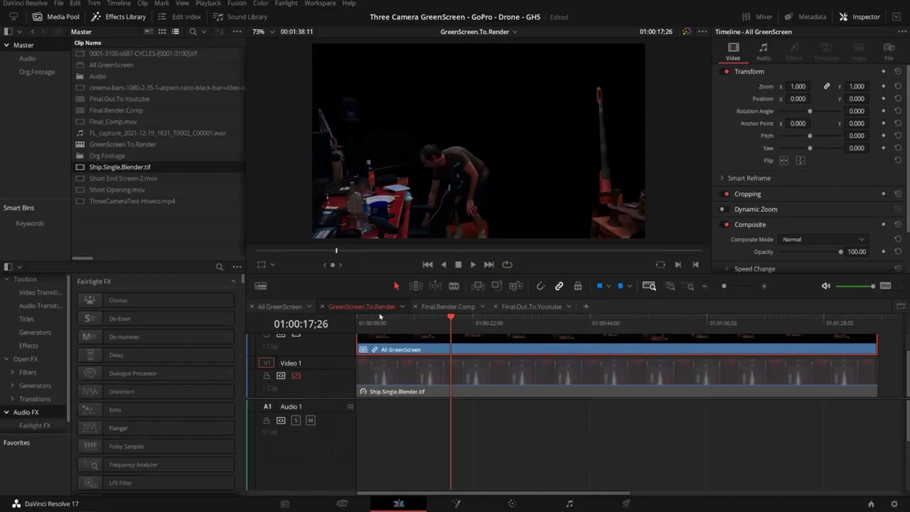
# Open the Final.Render.Comp timeline, move back near 01:00:28;28 and select the first cinema-bars clip on V4
pyautogui.click(445, 308)
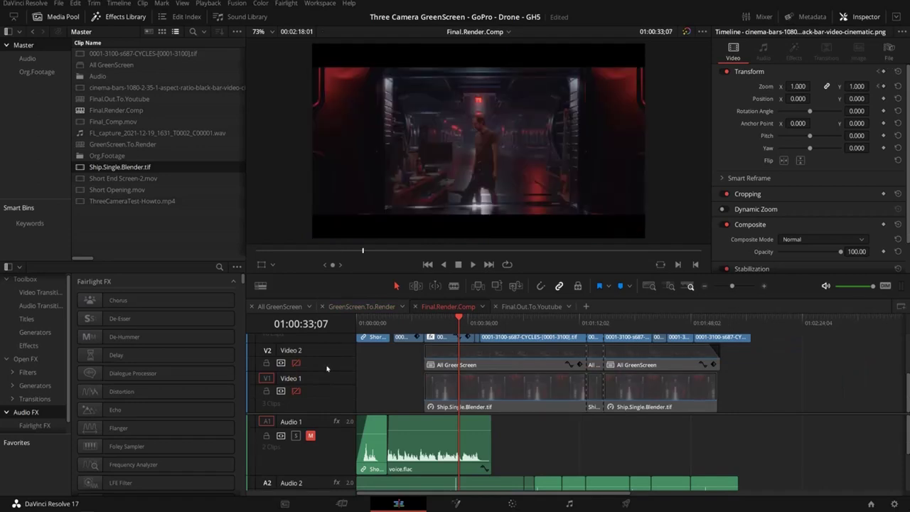
pyautogui.scroll(2, 331, 353)
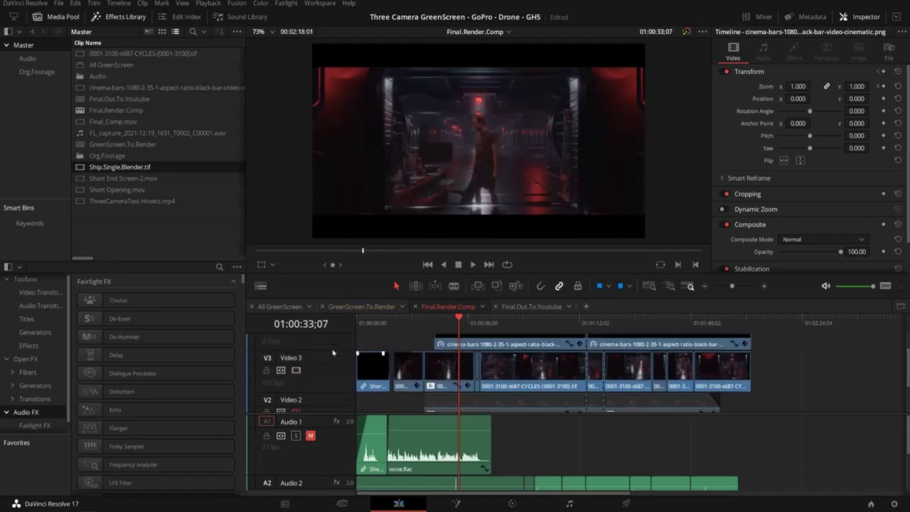
pyautogui.moveTo(454, 323)
pyautogui.mouseDown()
pyautogui.moveTo(431, 319)
pyautogui.moveTo(453, 322)
pyautogui.mouseUp()
pyautogui.click(465, 354)
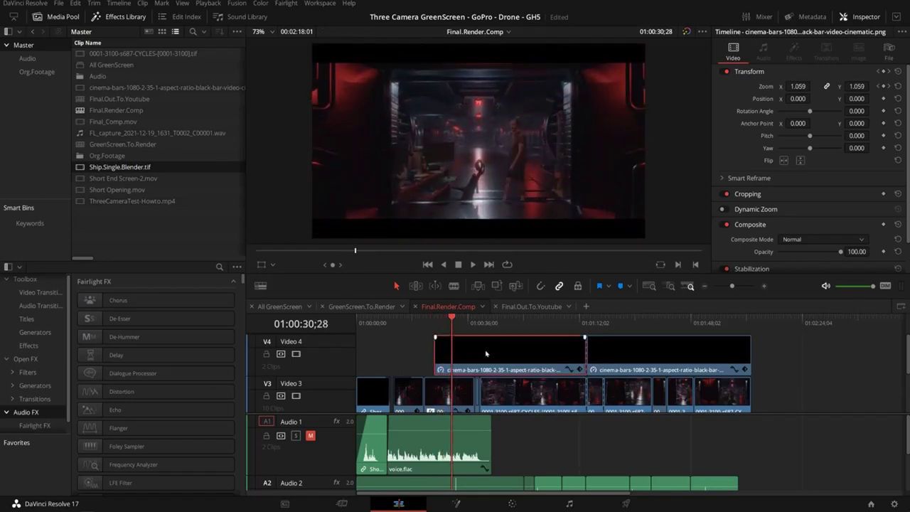
# Move the playhead back to 01:00:19;22 and scroll through the voice, video audio and music tracks
pyautogui.scroll(-1, 338, 446)
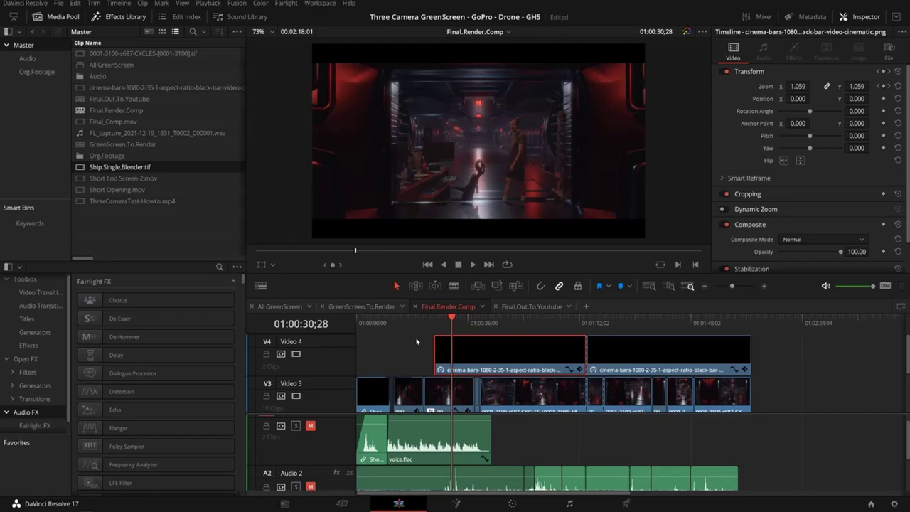
pyautogui.moveTo(451, 320); pyautogui.dragTo(417, 320)
pyautogui.scroll(-2, 334, 448)
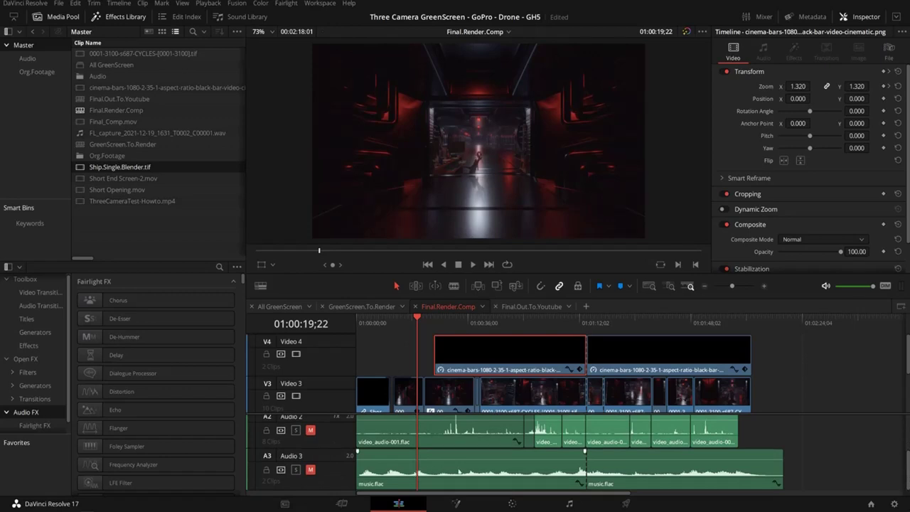
pyautogui.scroll(2, 341, 437)
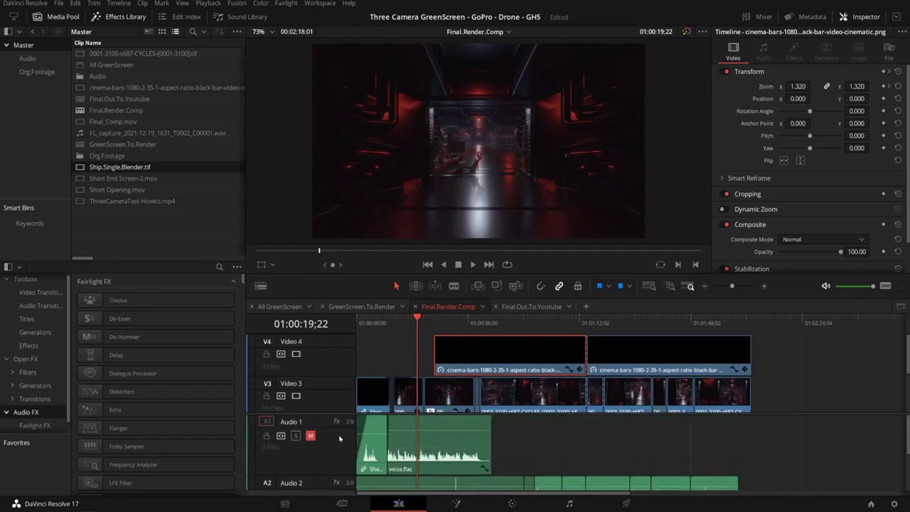